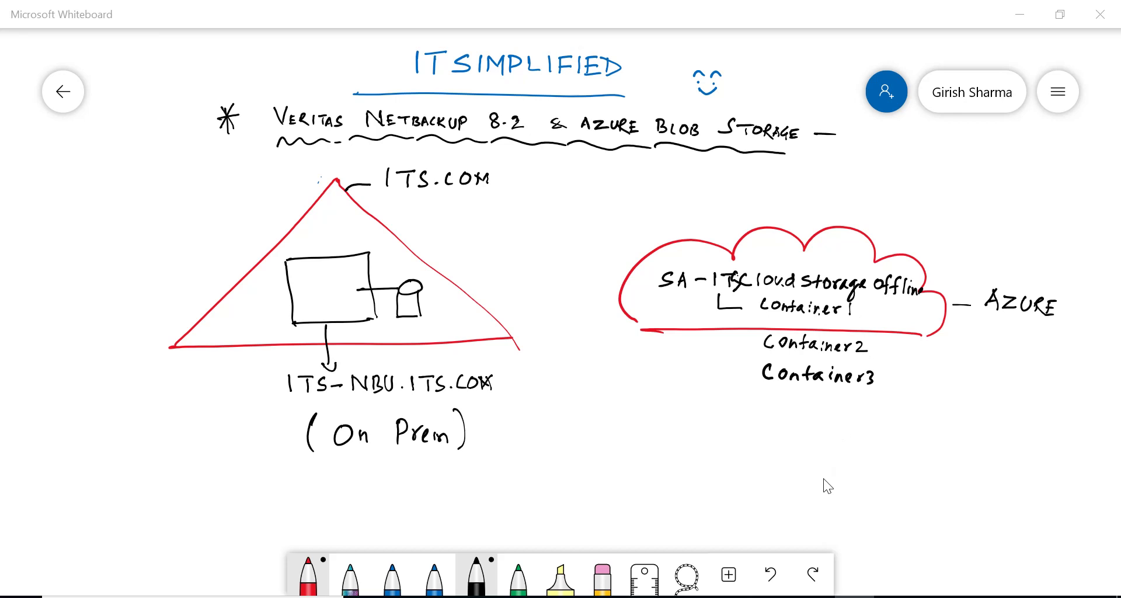
# In blue ink, bracket Container1 through Container3 and mark the disk beside the on-prem server with a small cross
pyautogui.click(434, 576)
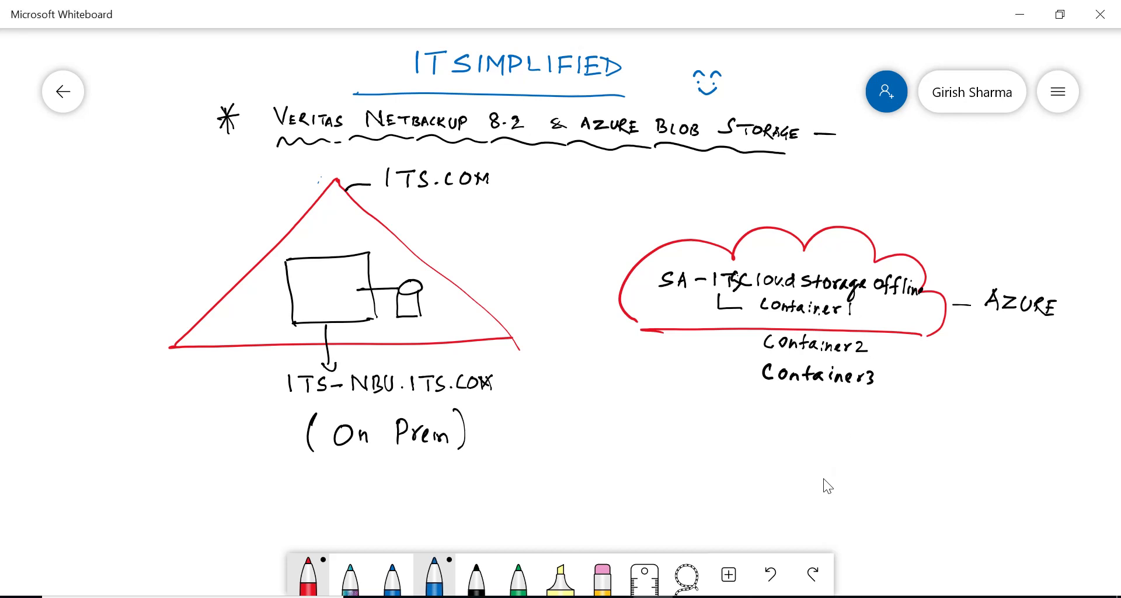
pyautogui.moveTo(759, 296)
pyautogui.mouseDown()
pyautogui.moveTo(731, 344)
pyautogui.moveTo(764, 389)
pyautogui.mouseUp()
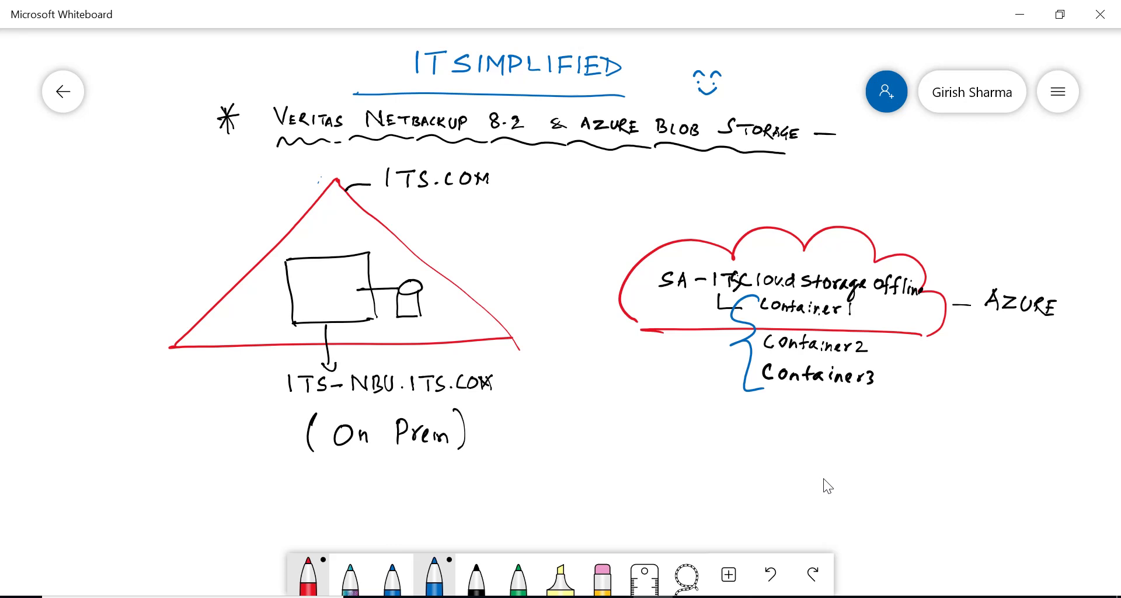
pyautogui.moveTo(406, 308); pyautogui.dragTo(413, 299)
# Handwrite 3-2-1 in blue below the Azure containers
pyautogui.moveTo(864, 427)
pyautogui.mouseDown()
pyautogui.moveTo(882, 437)
pyautogui.moveTo(874, 452)
pyautogui.mouseUp()
pyautogui.moveTo(903, 434); pyautogui.dragTo(943, 427)
pyautogui.moveTo(953, 421); pyautogui.dragTo(972, 408)
pyautogui.moveTo(994, 389); pyautogui.dragTo(1003, 422)
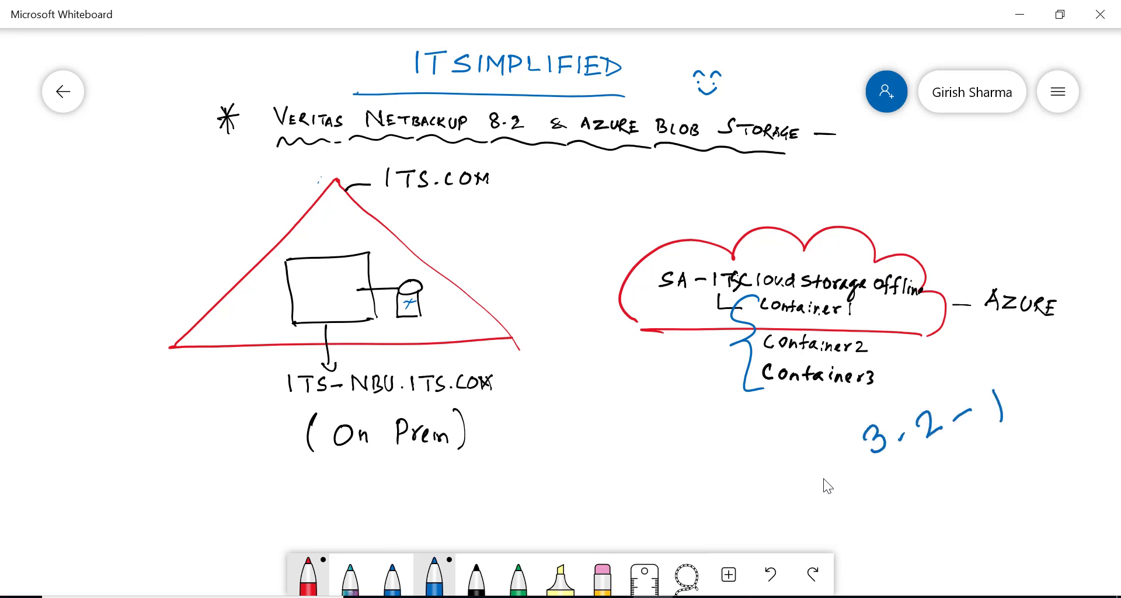
# Circle the digits 3, 2 and 1, and draw arrows to the Azure cloud from the 1 and from the on-prem server
pyautogui.moveTo(891, 404)
pyautogui.mouseDown()
pyautogui.moveTo(846, 431)
pyautogui.moveTo(943, 409)
pyautogui.moveTo(949, 422)
pyautogui.moveTo(936, 400)
pyautogui.mouseUp()
pyautogui.moveTo(1005, 381)
pyautogui.mouseDown()
pyautogui.moveTo(982, 406)
pyautogui.moveTo(1000, 383)
pyautogui.moveTo(936, 351)
pyautogui.mouseUp()
pyautogui.moveTo(937, 351)
pyautogui.mouseDown()
pyautogui.moveTo(940, 371)
pyautogui.moveTo(956, 358)
pyautogui.mouseUp()
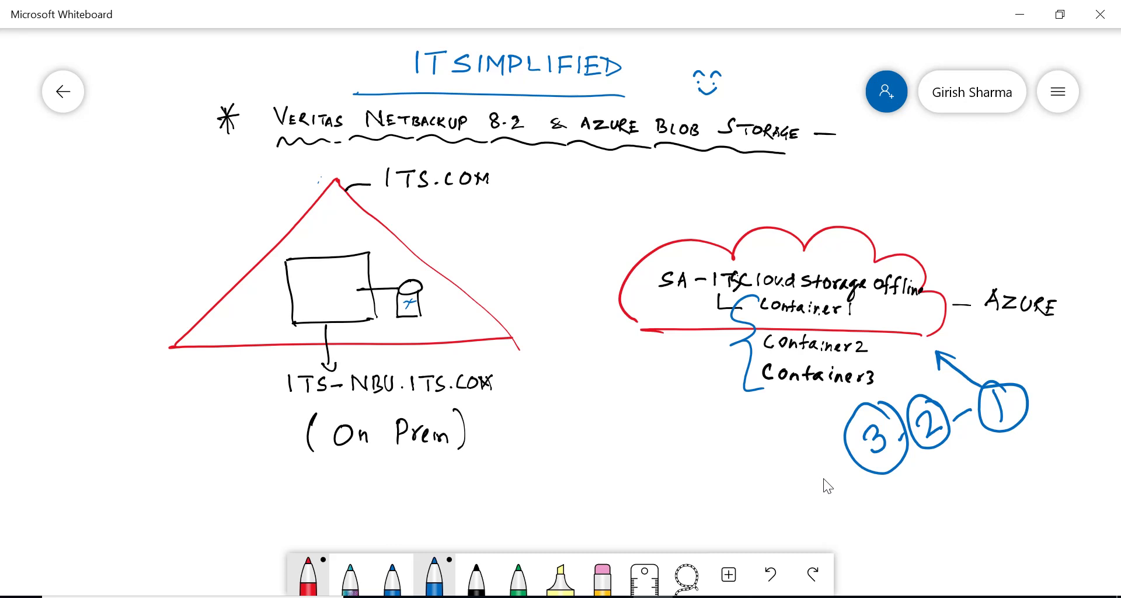
pyautogui.moveTo(371, 319)
pyautogui.mouseDown()
pyautogui.moveTo(386, 335)
pyautogui.moveTo(539, 376)
pyautogui.moveTo(696, 311)
pyautogui.moveTo(673, 347)
pyautogui.mouseUp()
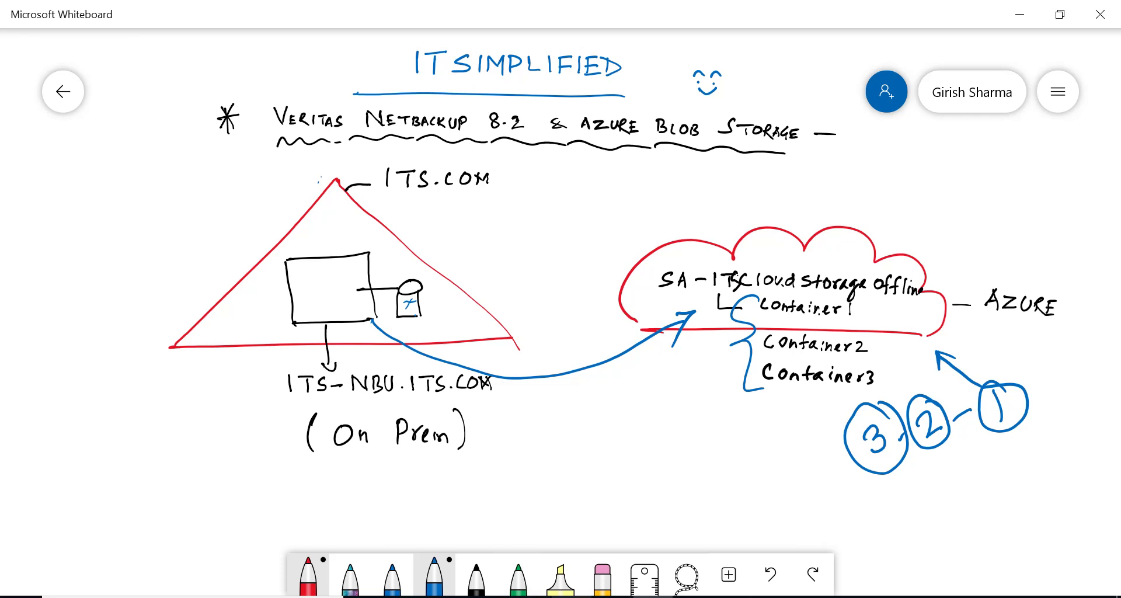
# Switch to the Azure portal and open the blob containers of the itscloudstorageoffline storage account
pyautogui.click(531, 597)
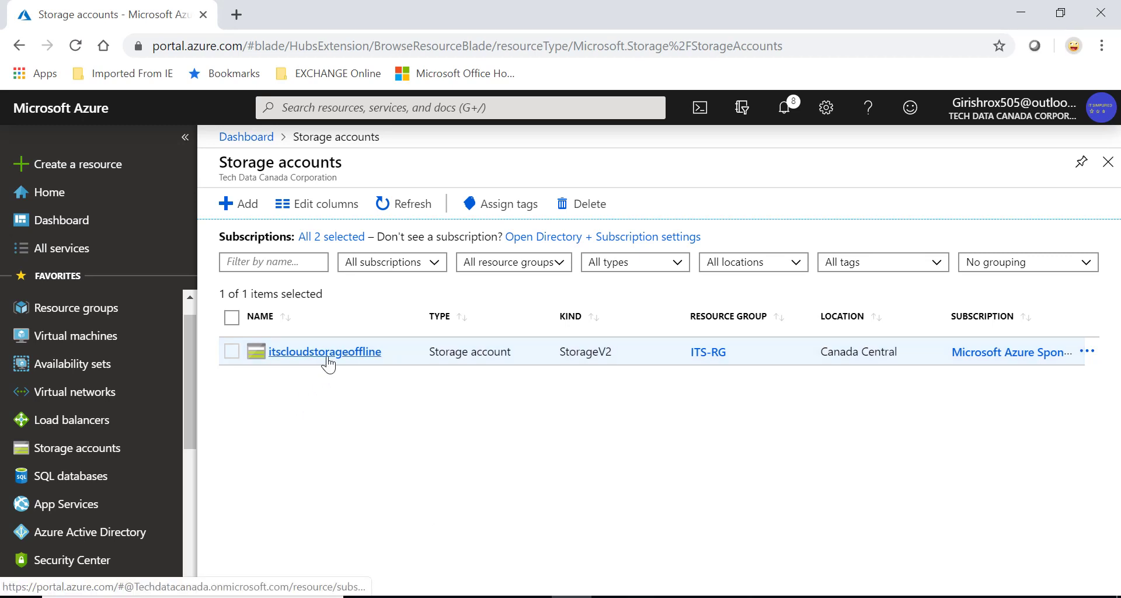
pyautogui.click(324, 353)
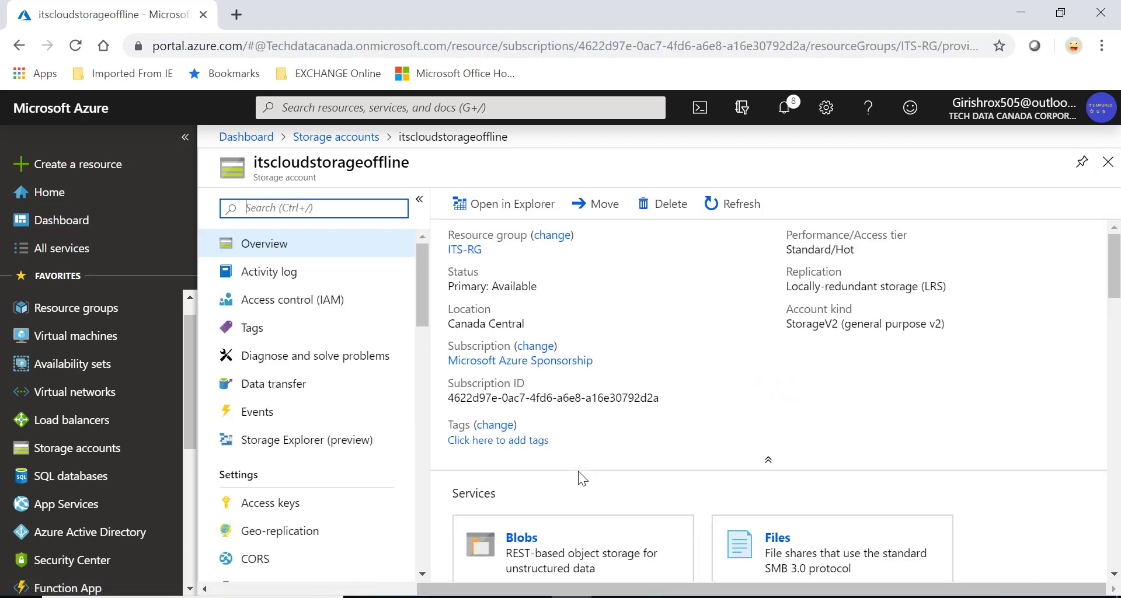
pyautogui.click(529, 539)
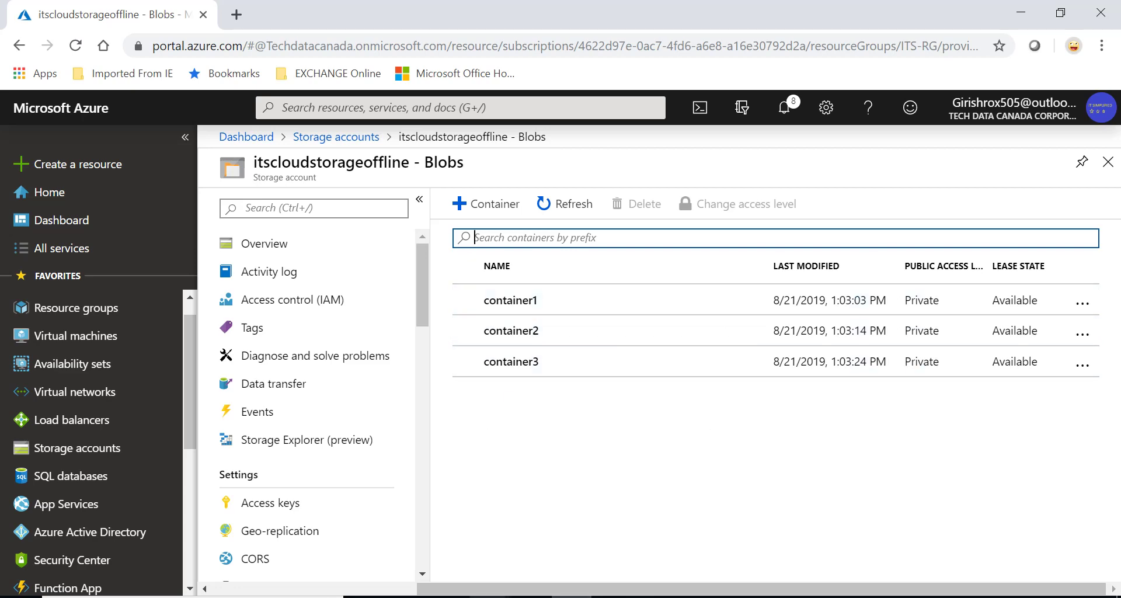
# Switch to the NetBackup console on the ITS-NBU remote desktop and start configuring a cloud storage server, continuing past the introduction
pyautogui.click(566, 532)
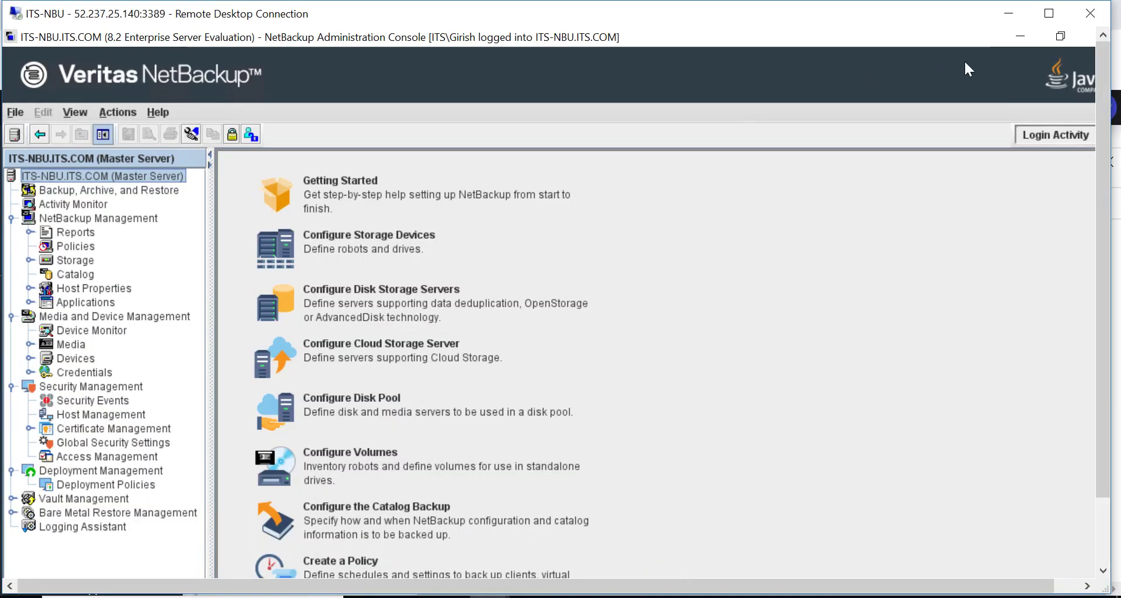
pyautogui.click(1053, 12)
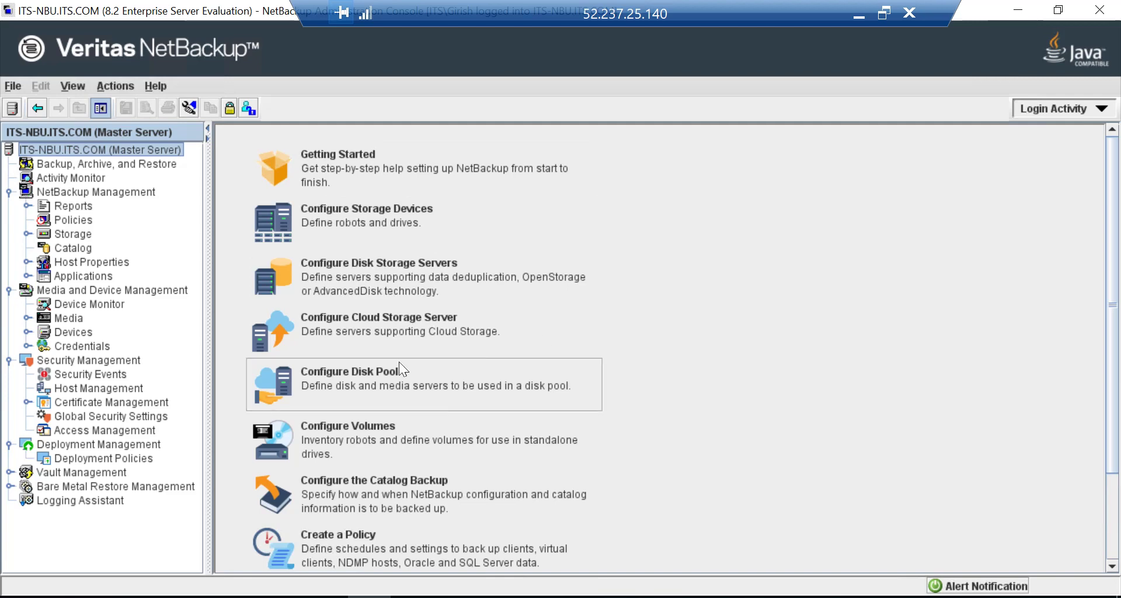
pyautogui.click(423, 335)
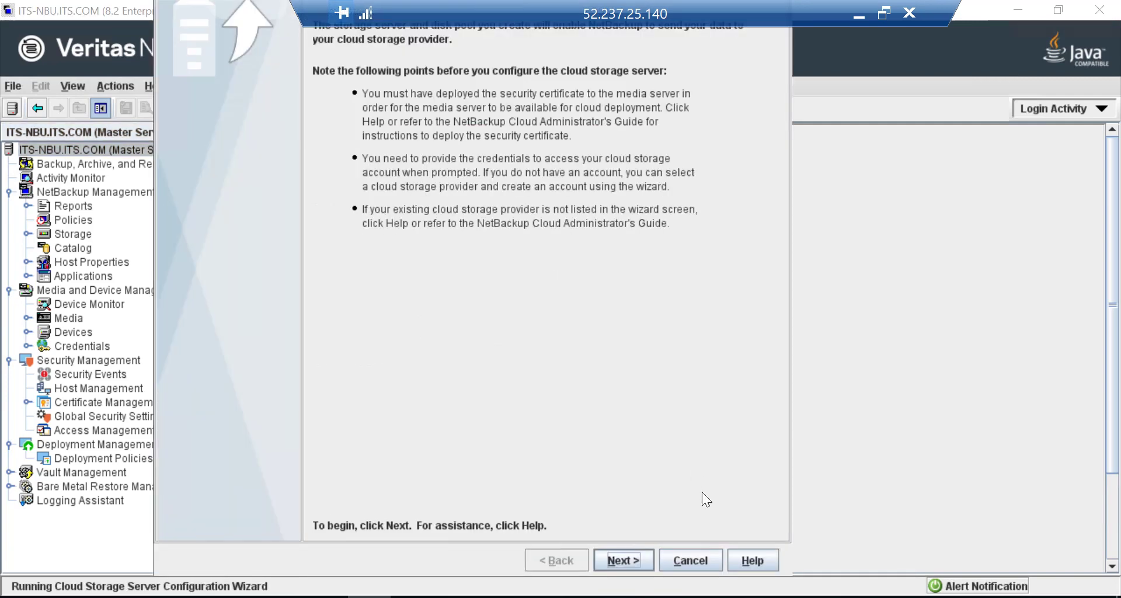
pyautogui.click(622, 561)
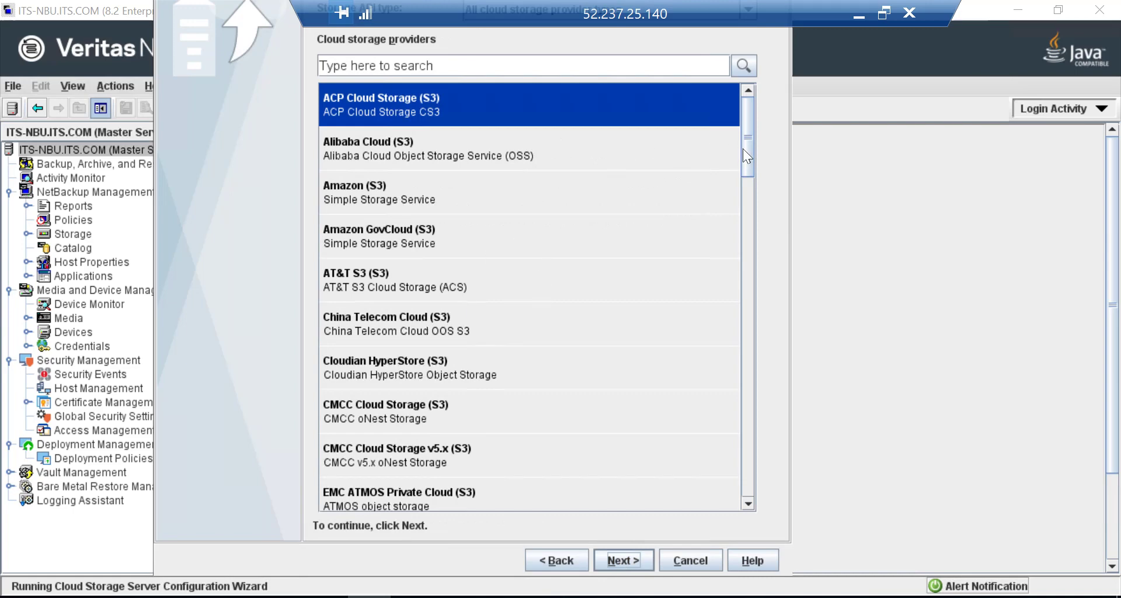
# Choose Microsoft Azure (Azure) as the cloud storage provider and continue to its server settings
pyautogui.moveTo(746, 152); pyautogui.dragTo(744, 122)
pyautogui.moveTo(748, 142); pyautogui.dragTo(721, 362)
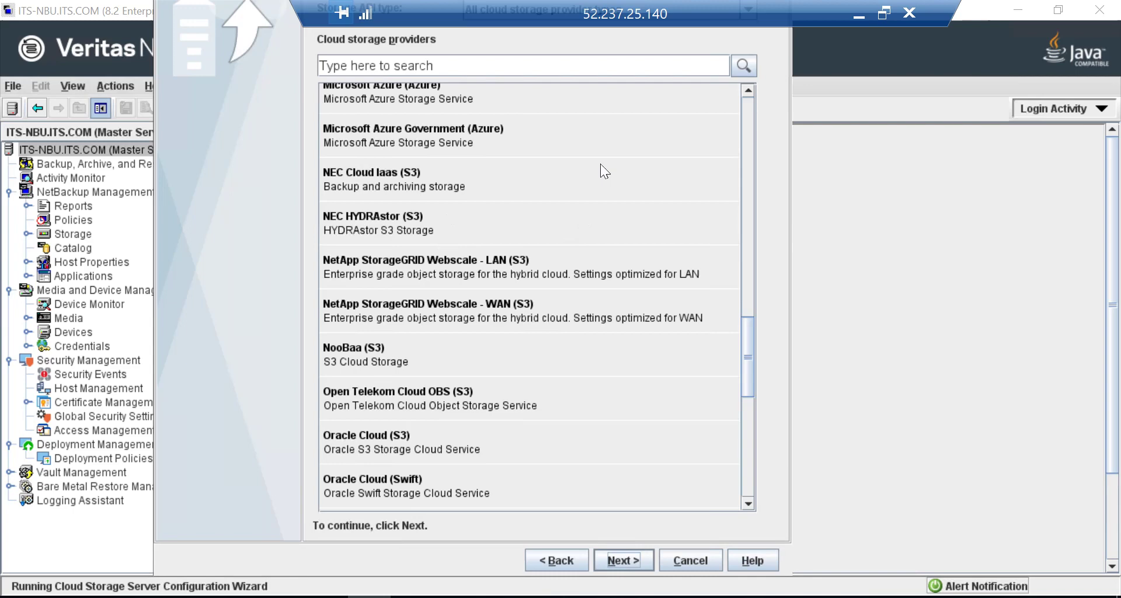
pyautogui.click(747, 92)
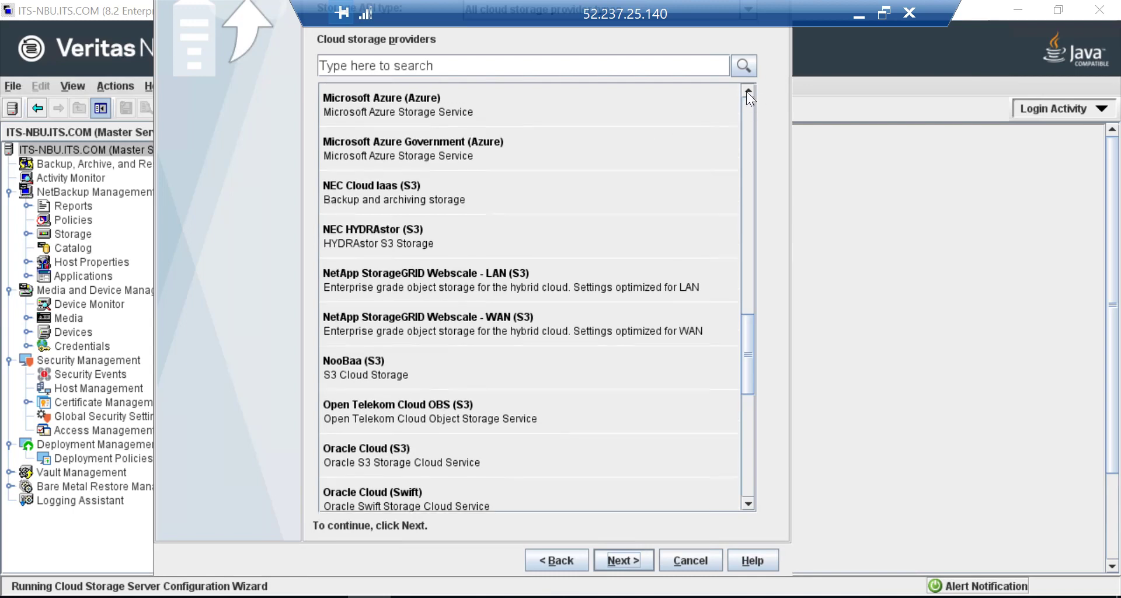
pyautogui.click(460, 105)
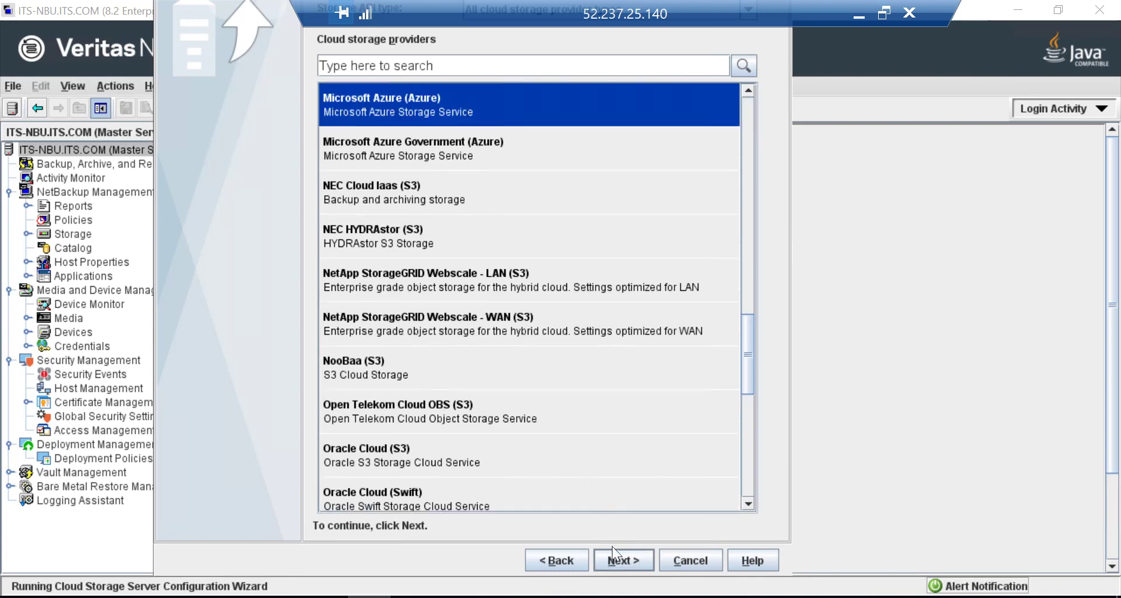
pyautogui.click(615, 561)
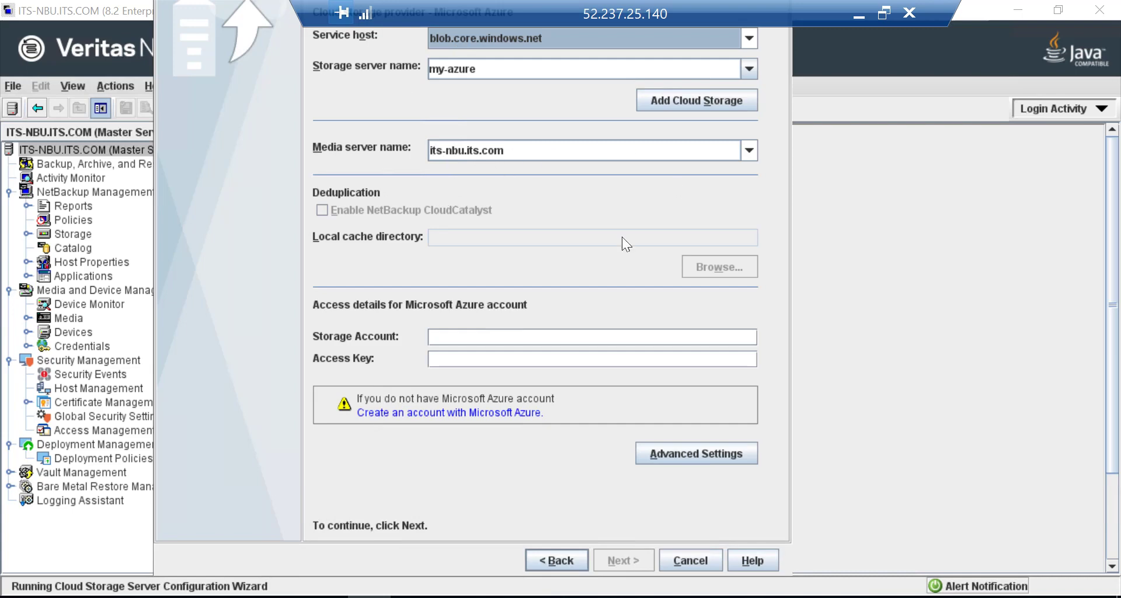
# Copy the storage account name itscloudstorageoffline from the Azure portal's access keys page into the NetBackup wizard's Storage Account field
pyautogui.click(593, 337)
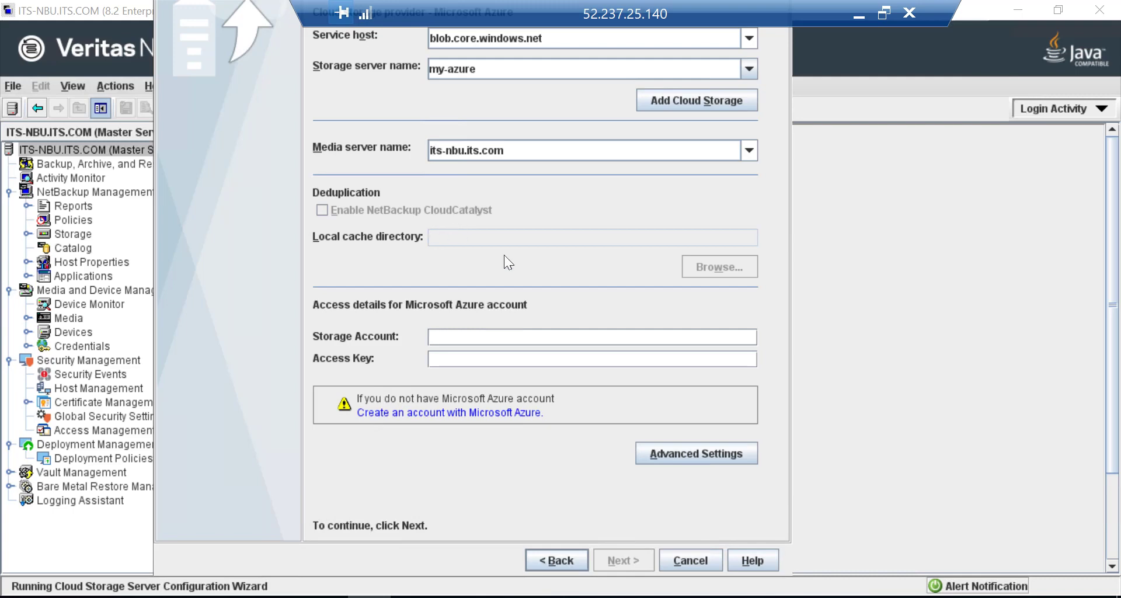
pyautogui.click(521, 339)
pyautogui.click(882, 14)
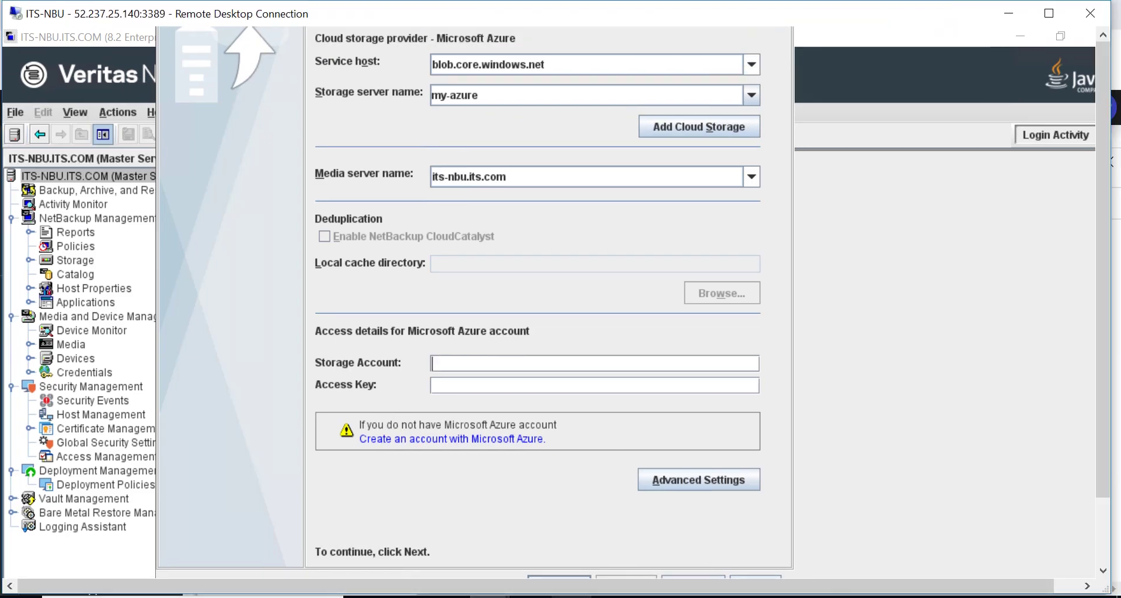
pyautogui.hotkey('alt', 'Tab')
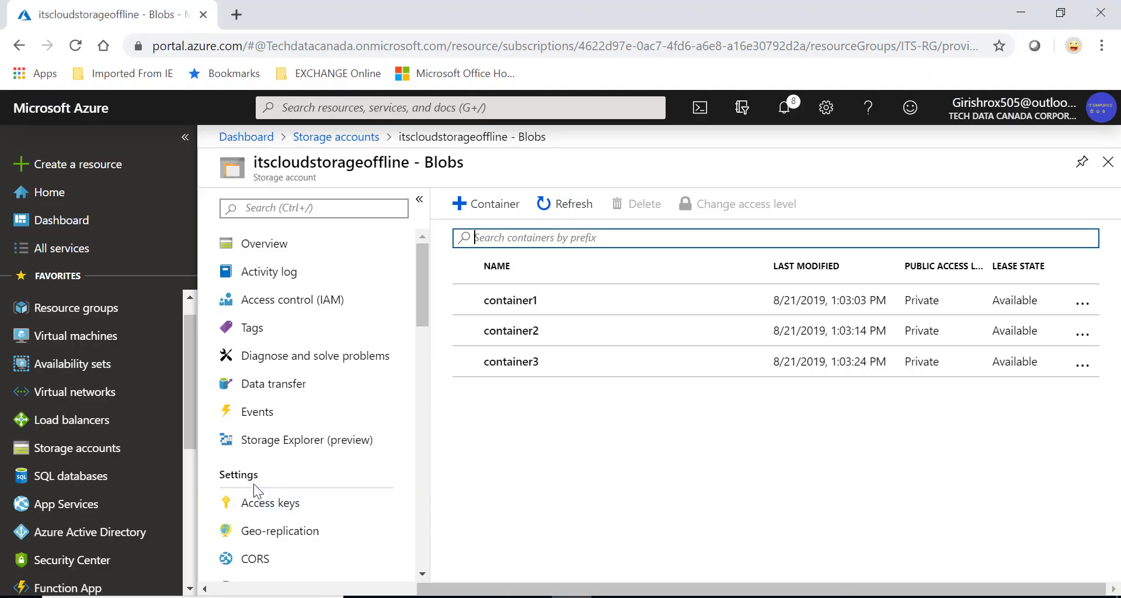
pyautogui.click(263, 501)
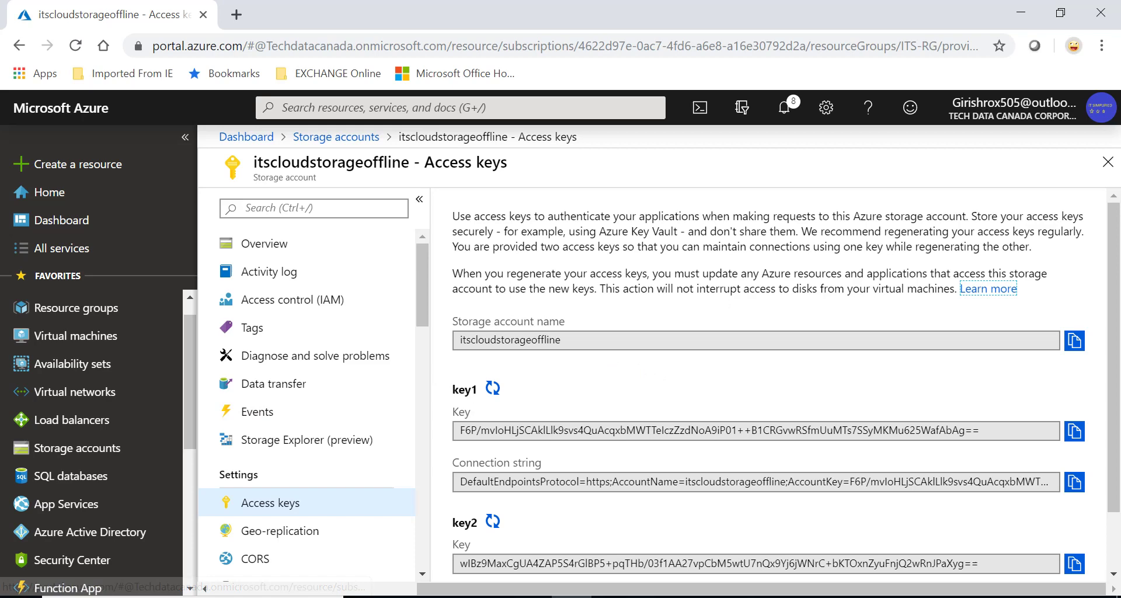
pyautogui.click(1075, 339)
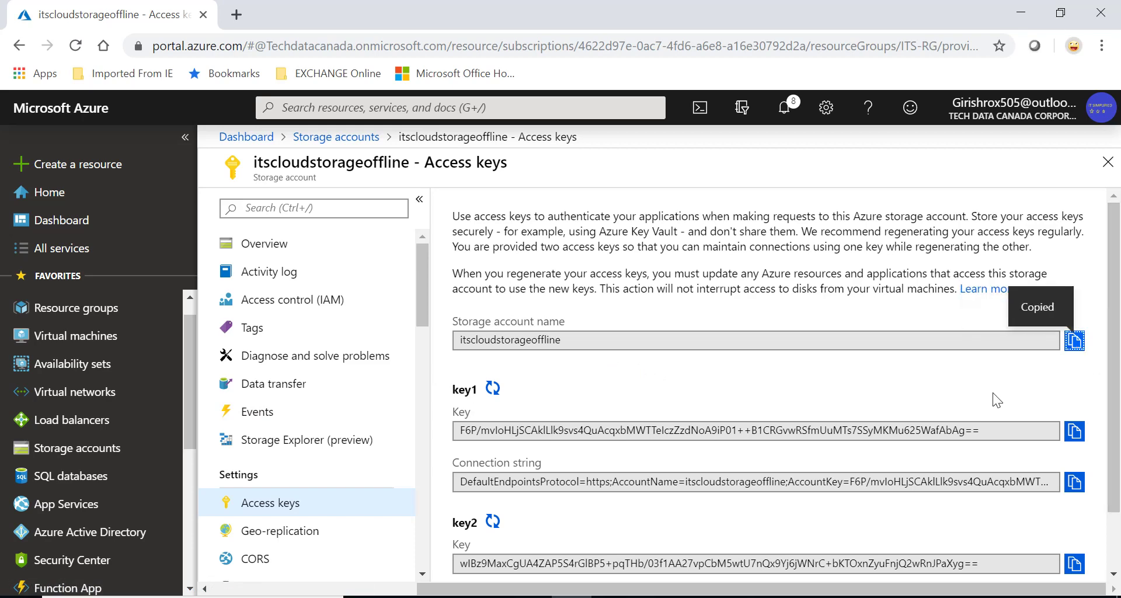
pyautogui.click(572, 543)
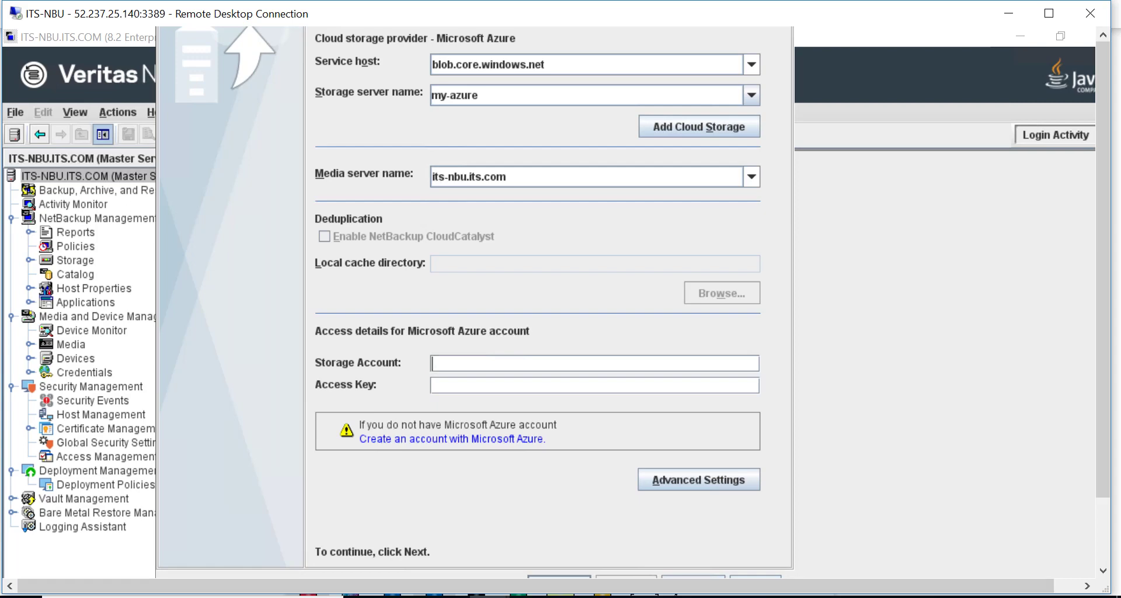
pyautogui.hotkey('ctrl', 'v')
pyautogui.press('Tab')
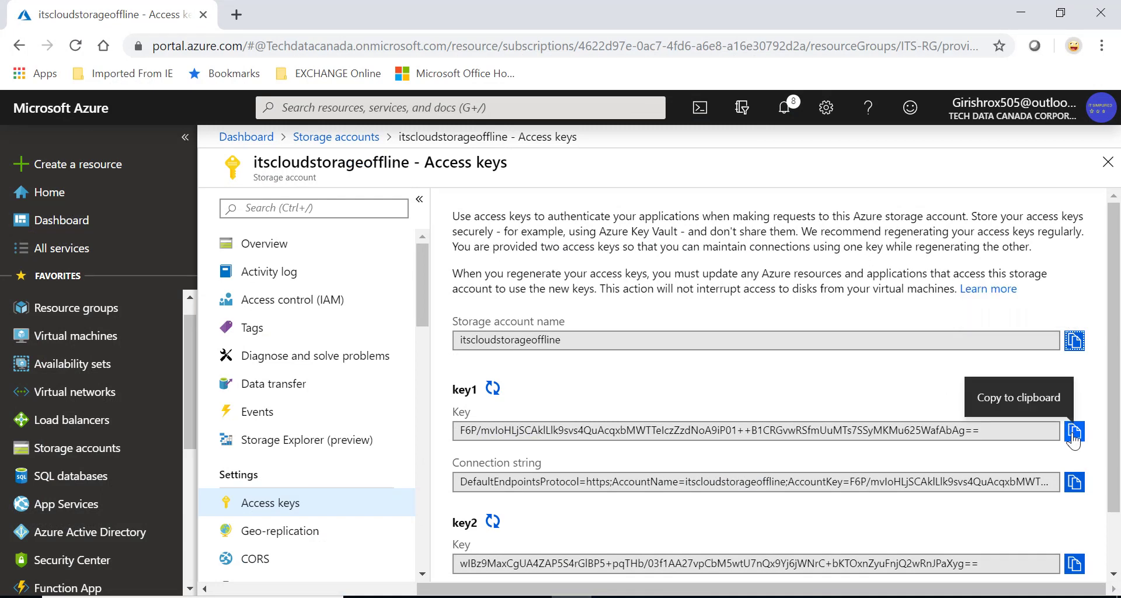
# Copy the key1 access key from the Azure portal into the NetBackup wizard's Access Key field and submit the account details
pyautogui.click(1073, 432)
pyautogui.click(1073, 435)
pyautogui.moveTo(571, 596)
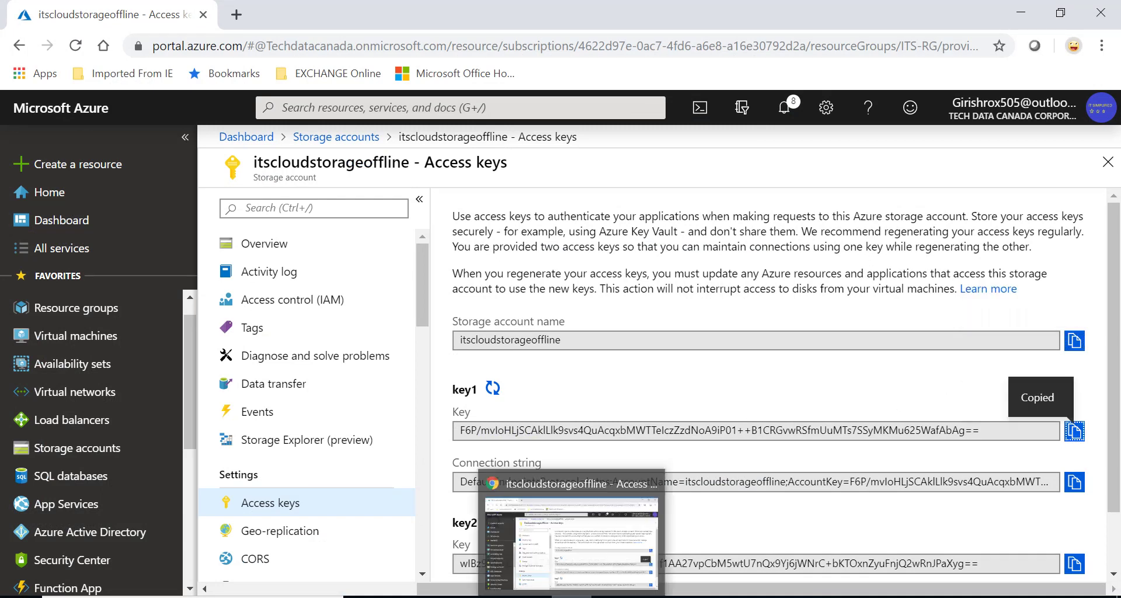
pyautogui.hotkey('alt', 'Tab')
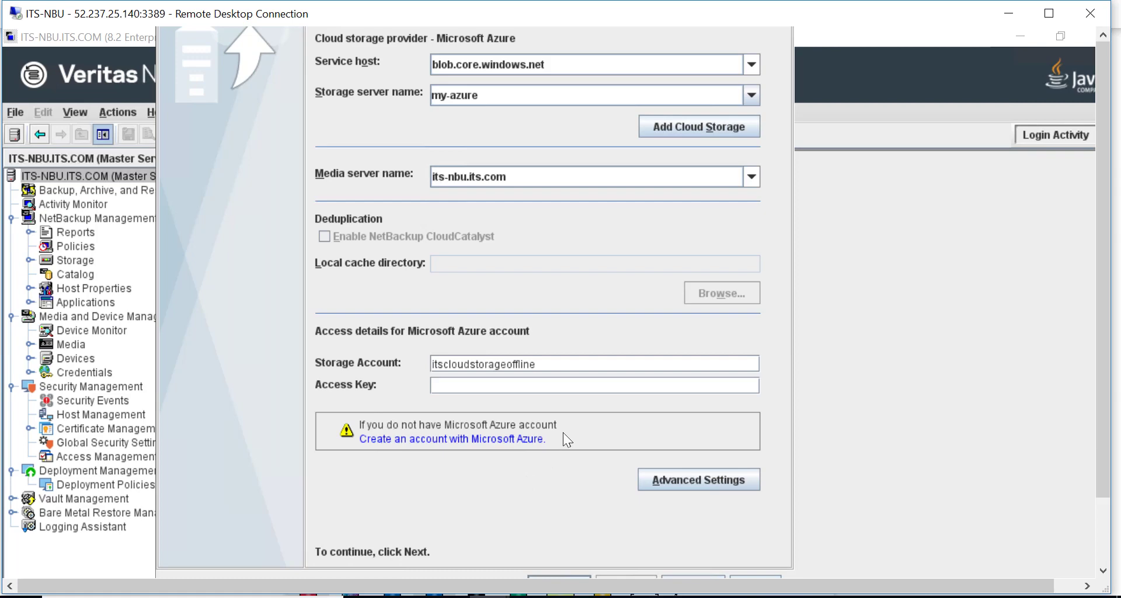
pyautogui.click(602, 387)
pyautogui.hotkey('ctrl', 'v')
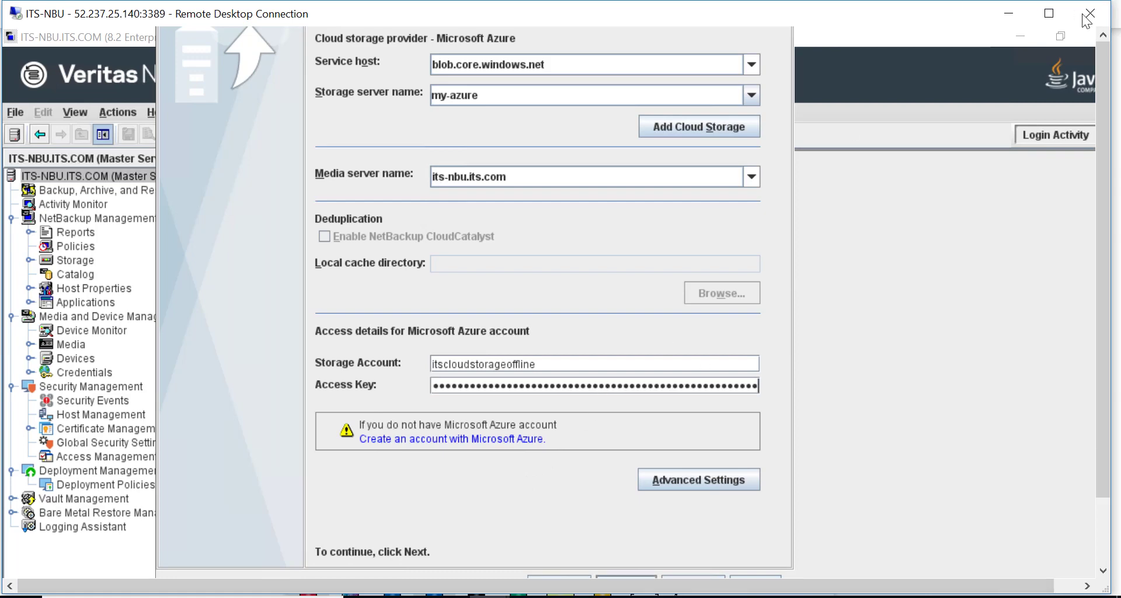
pyautogui.click(1050, 12)
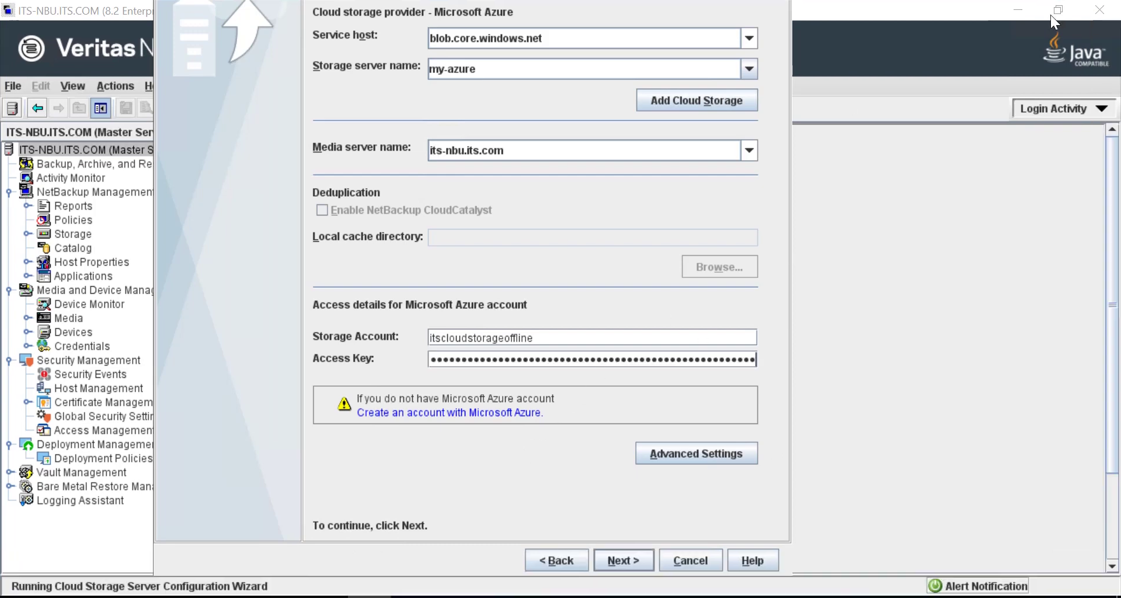
pyautogui.click(628, 563)
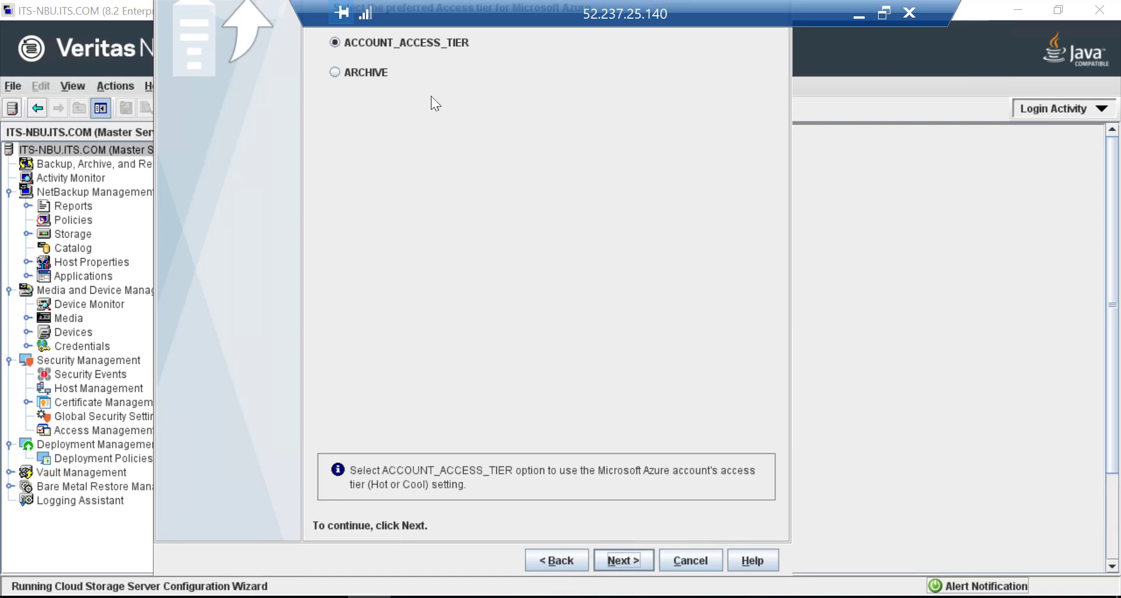
# Keep the ACCOUNT_ACCESS_TIER option, enable data compression before writing to cloud storage without encryption, and accept these settings
pyautogui.click(615, 560)
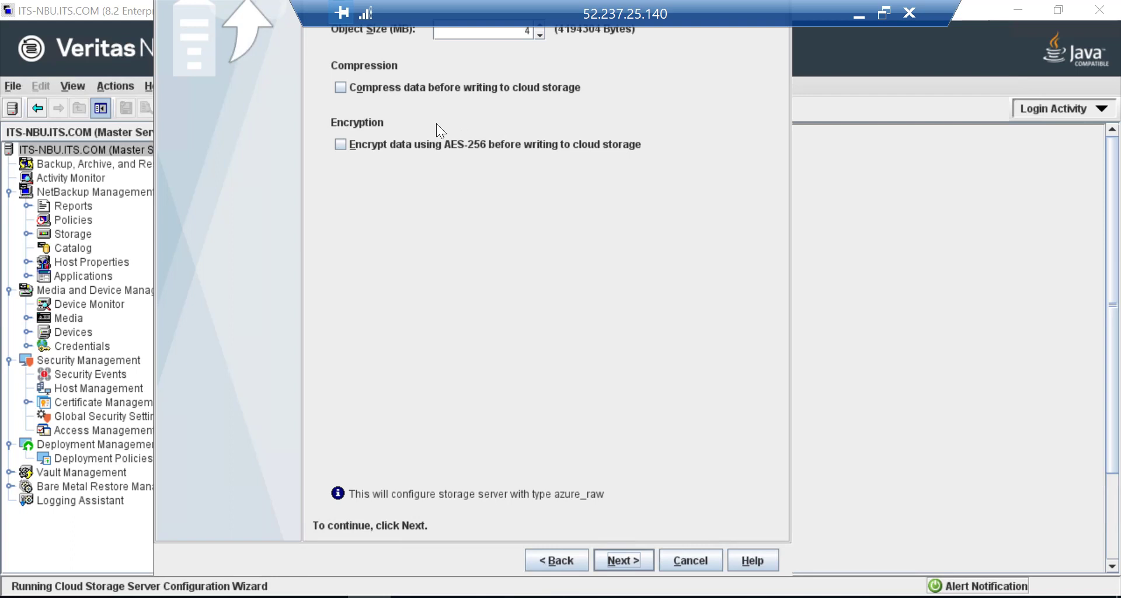
pyautogui.click(341, 87)
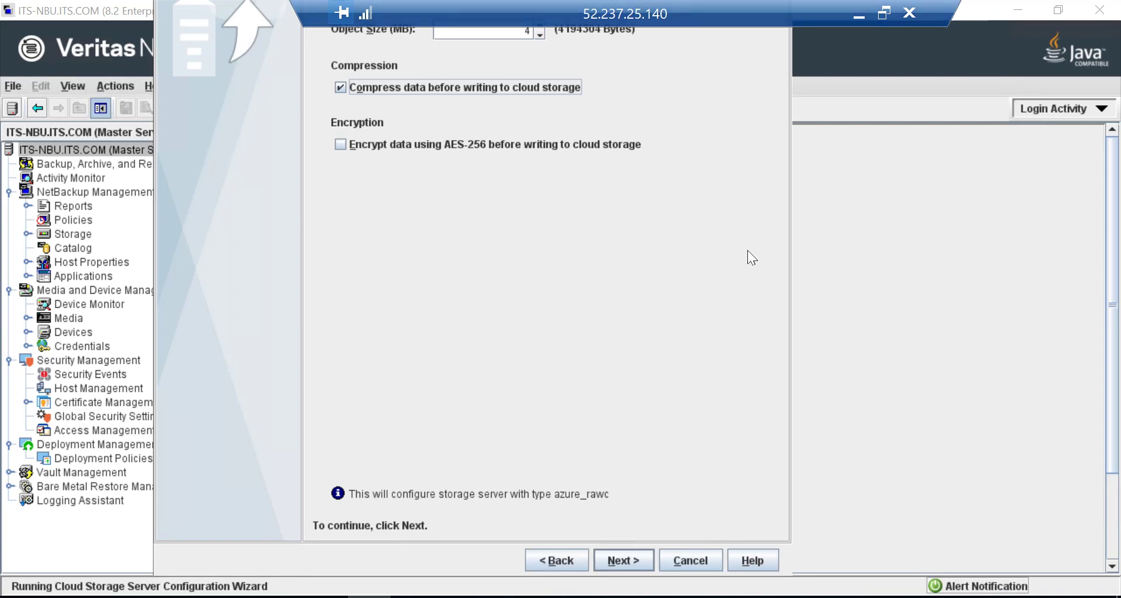
pyautogui.click(622, 561)
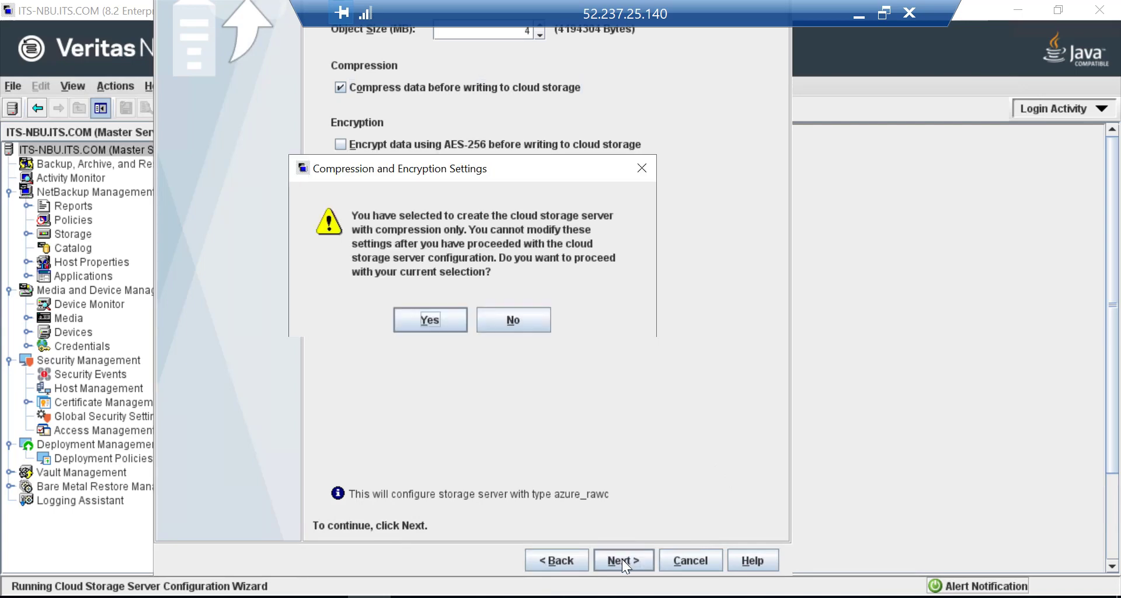
pyautogui.click(430, 320)
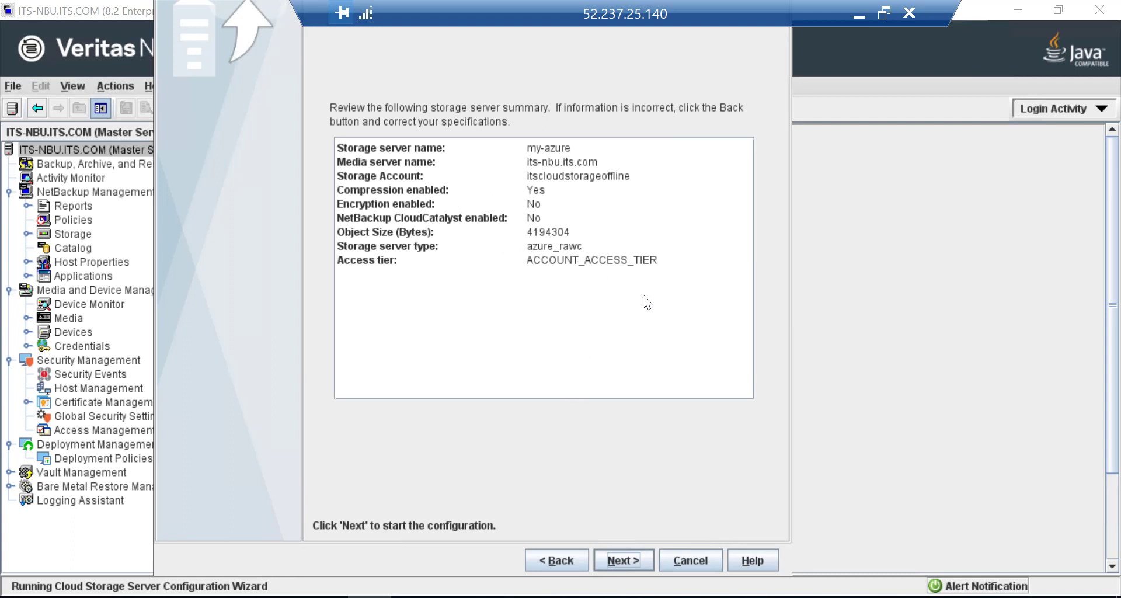
# Create the my-azure storage server from the reviewed summary and continue to the volume selection for the disk pool configuration
pyautogui.click(630, 559)
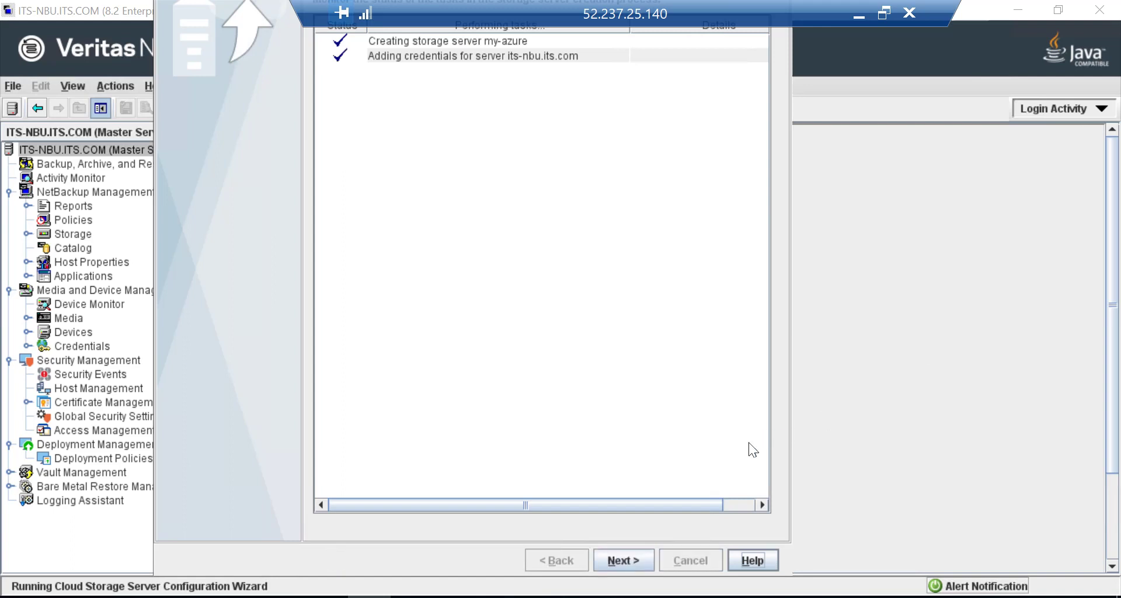
pyautogui.click(626, 561)
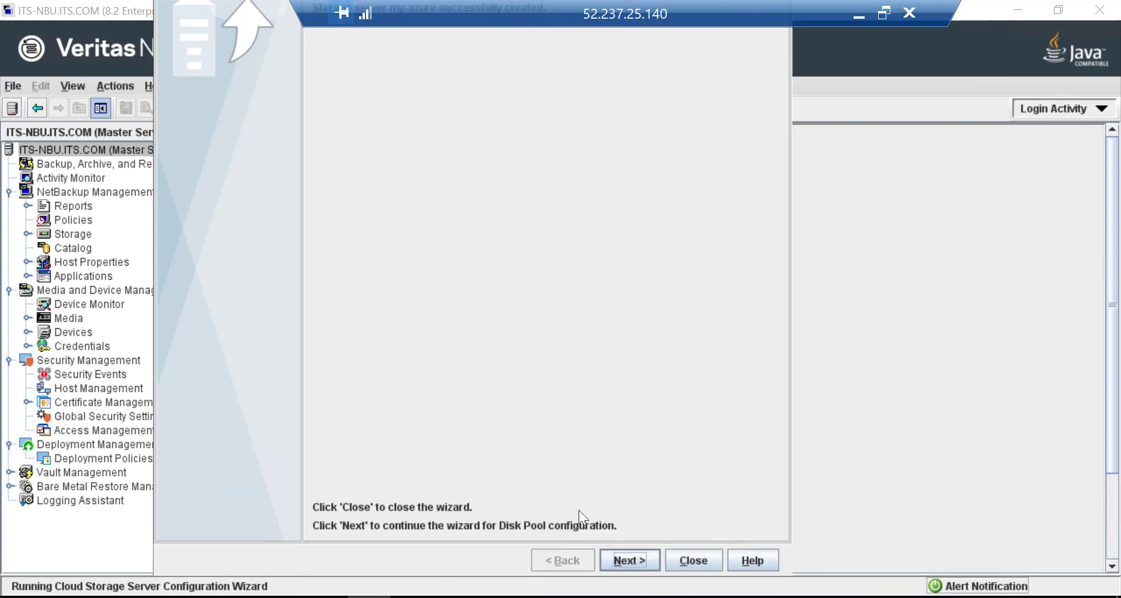
pyautogui.click(641, 562)
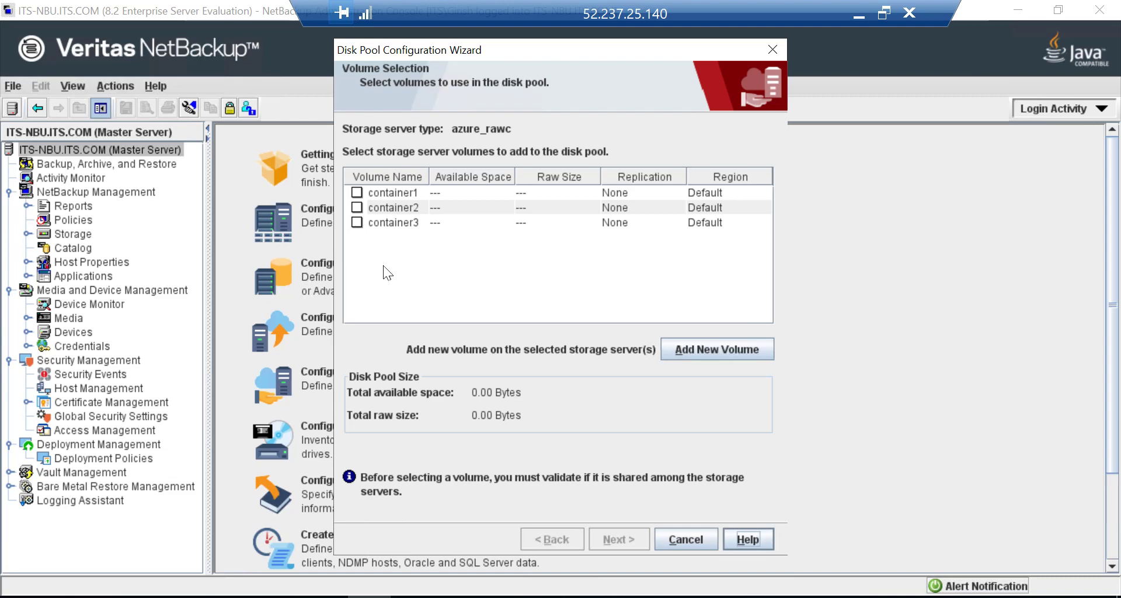
# Add the container1 volume to the disk pool, name the pool OFFLINE-Storage, and create it
pyautogui.click(359, 194)
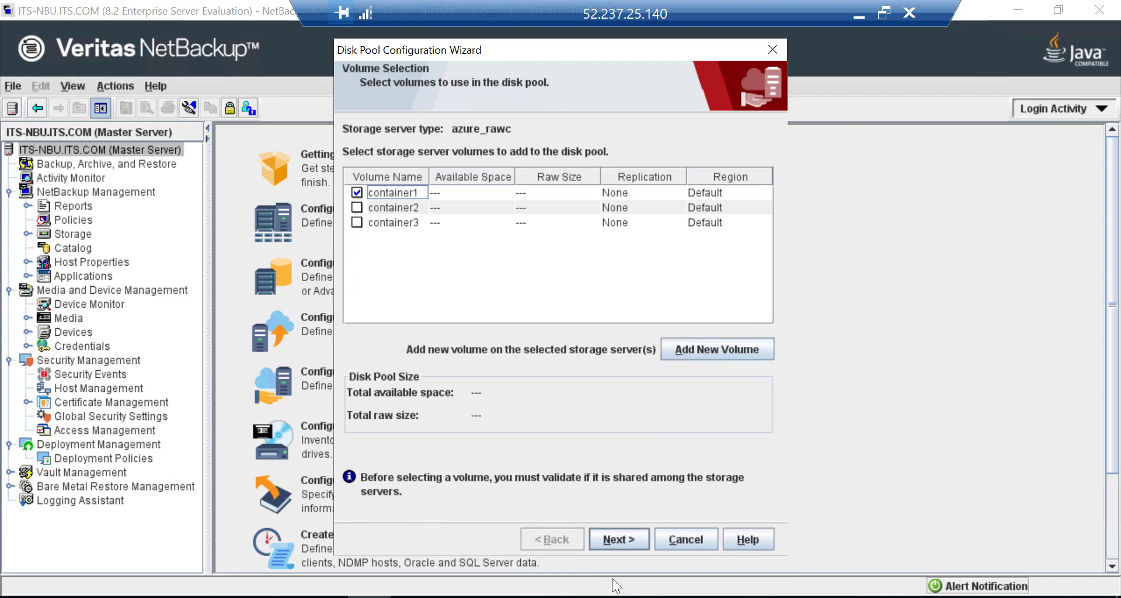
pyautogui.click(619, 539)
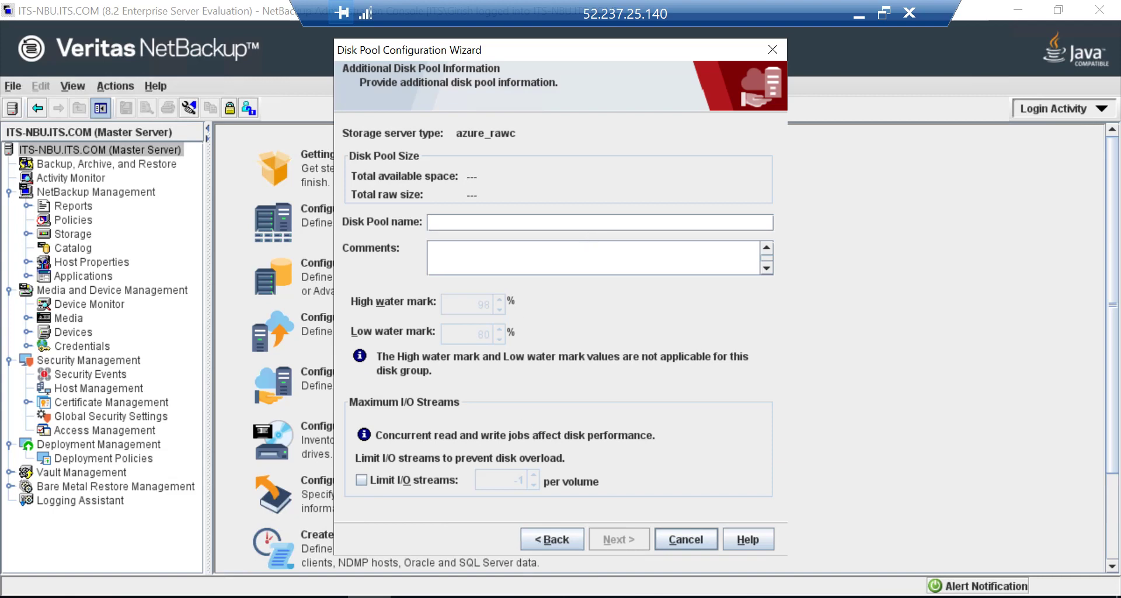
pyautogui.write('OFFLINE')
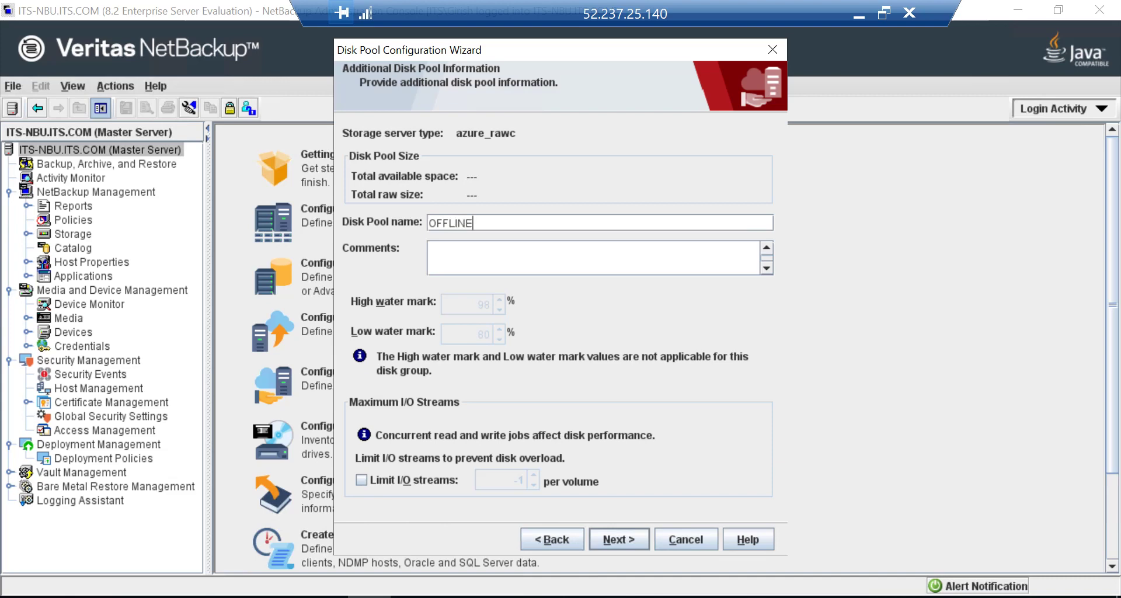
pyautogui.write('-Storage')
pyautogui.click(625, 537)
pyautogui.click(625, 537)
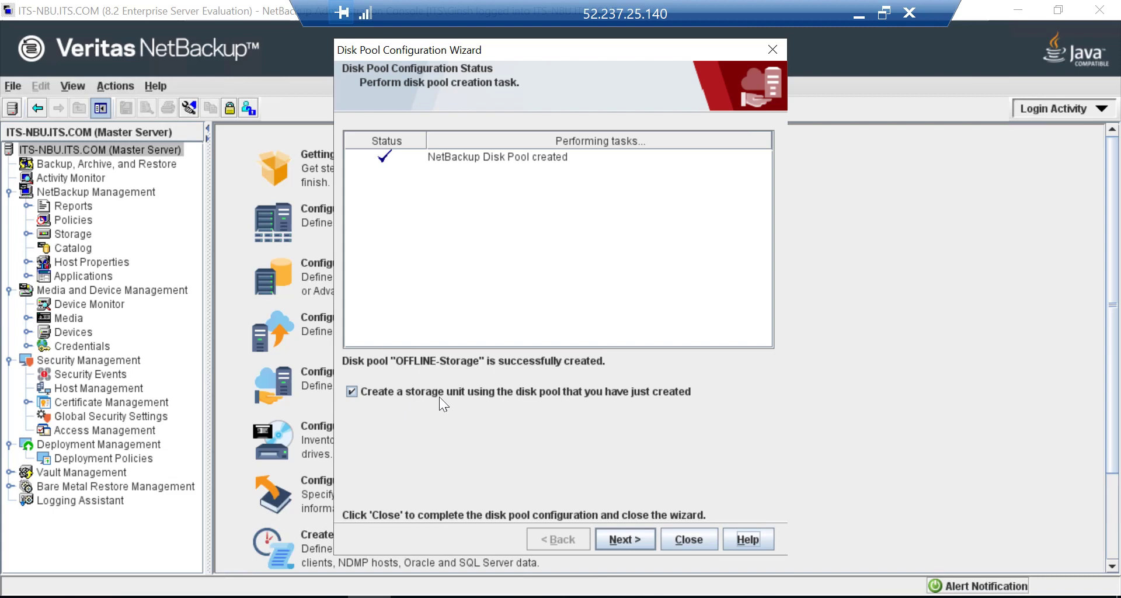
# Continue to creating a storage unit on the new disk pool and name the unit CloudOFFLINE-STU
pyautogui.click(635, 535)
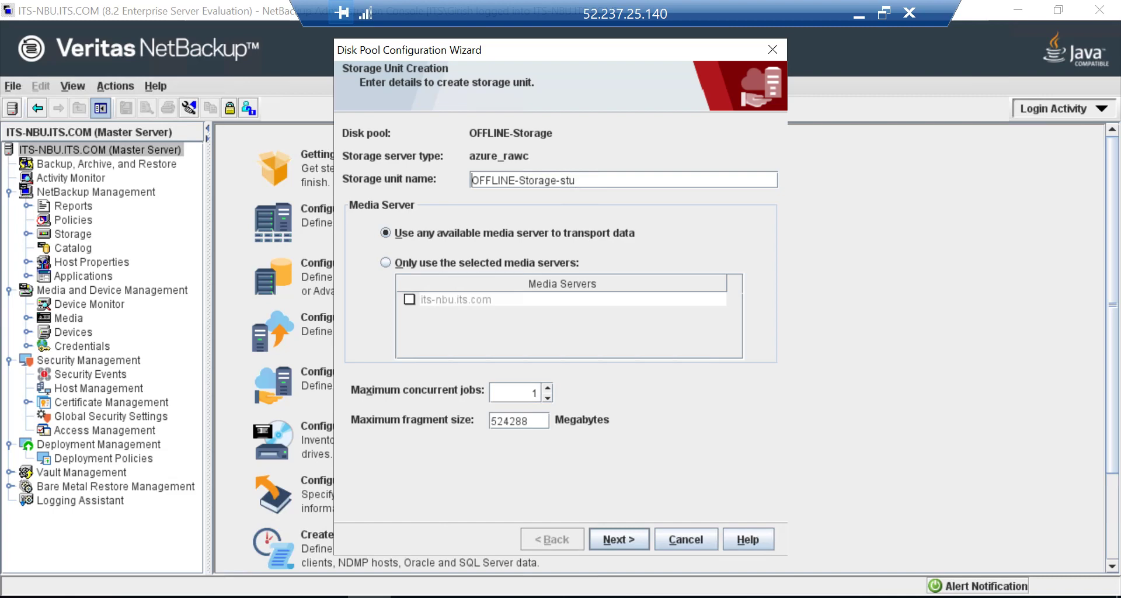
pyautogui.write('Cloud')
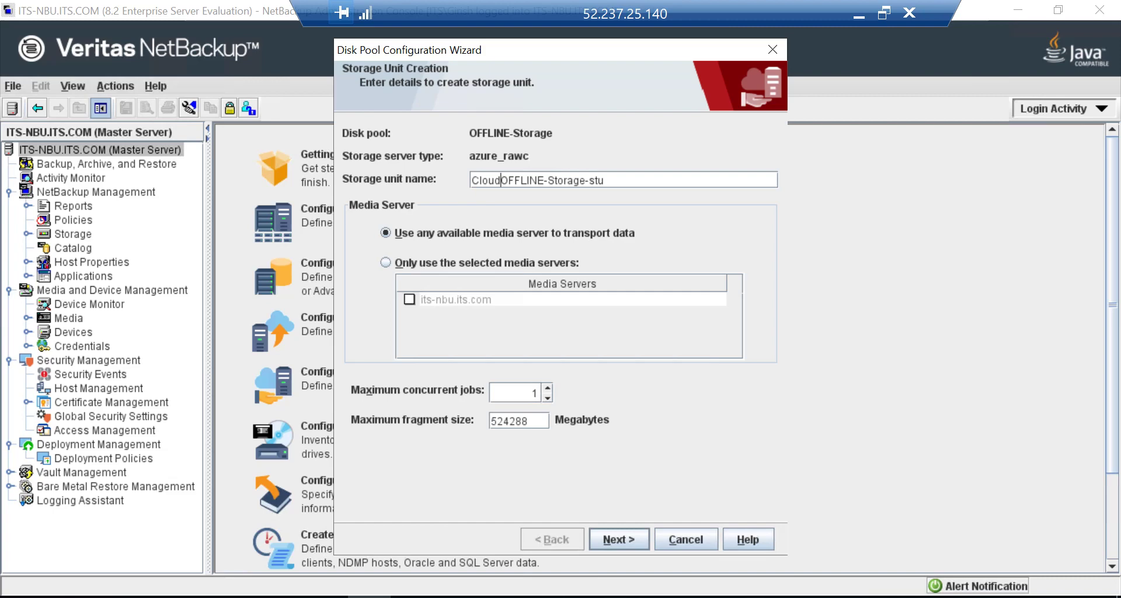
pyautogui.press('End')
pyautogui.press('BackSpace')
pyautogui.press('BackSpace')
pyautogui.press('BackSpace')
pyautogui.press('BackSpace')
pyautogui.press('BackSpace')
pyautogui.press('BackSpace')
pyautogui.press('BackSpace')
pyautogui.press('BackSpace')
pyautogui.press('BackSpace')
pyautogui.press('BackSpace')
pyautogui.write('TU')
# Restrict the storage unit to the media server its-nbu.its.com, create it, and finish the disk pool configuration
pyautogui.click(386, 262)
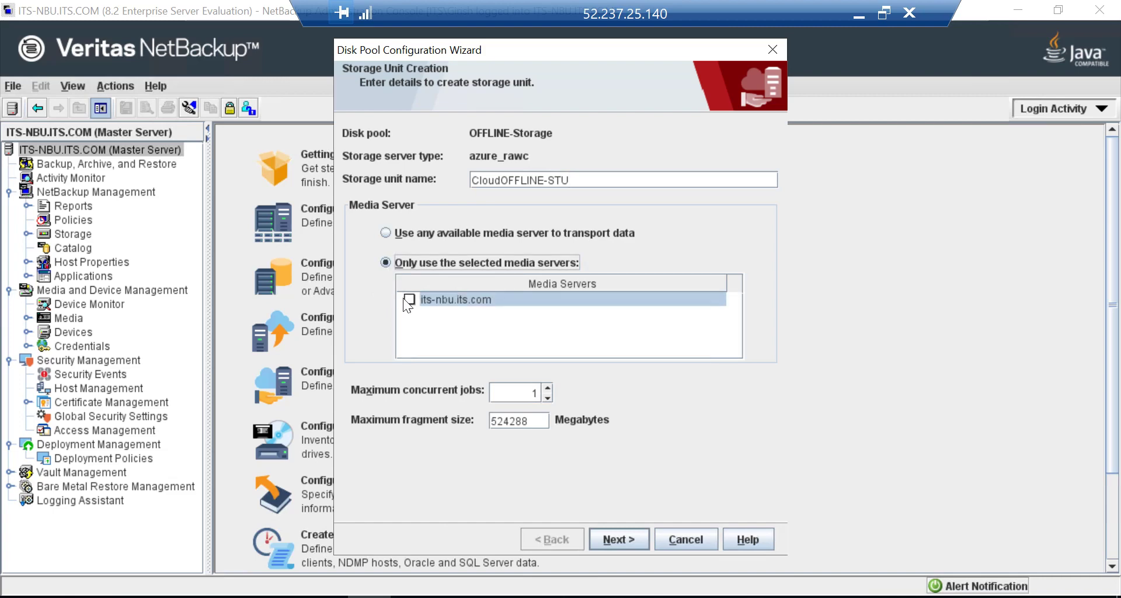
pyautogui.click(410, 299)
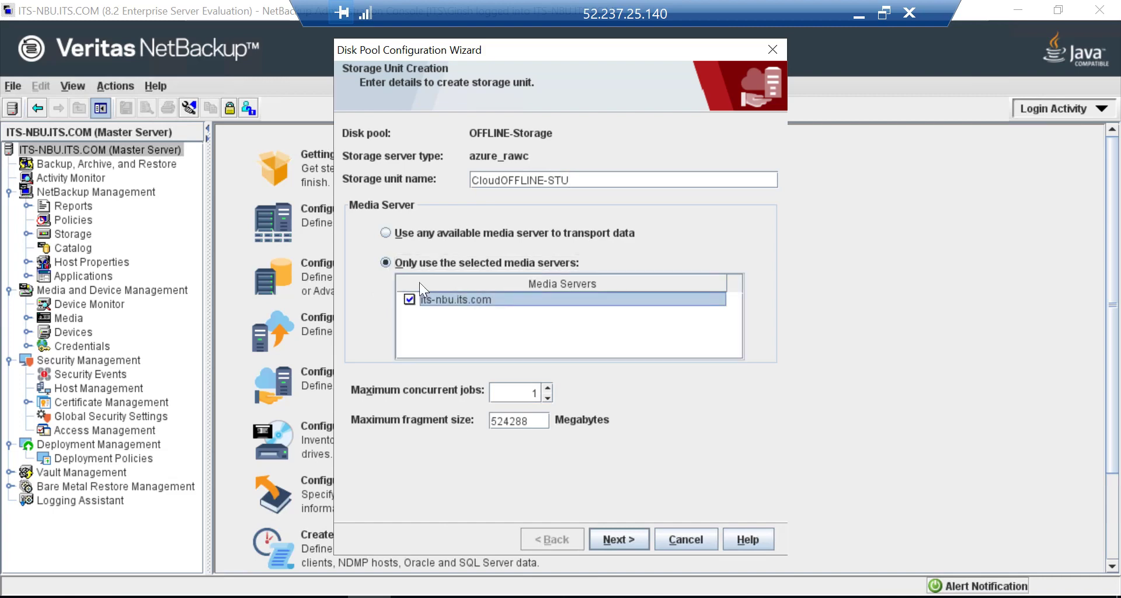
pyautogui.click(629, 542)
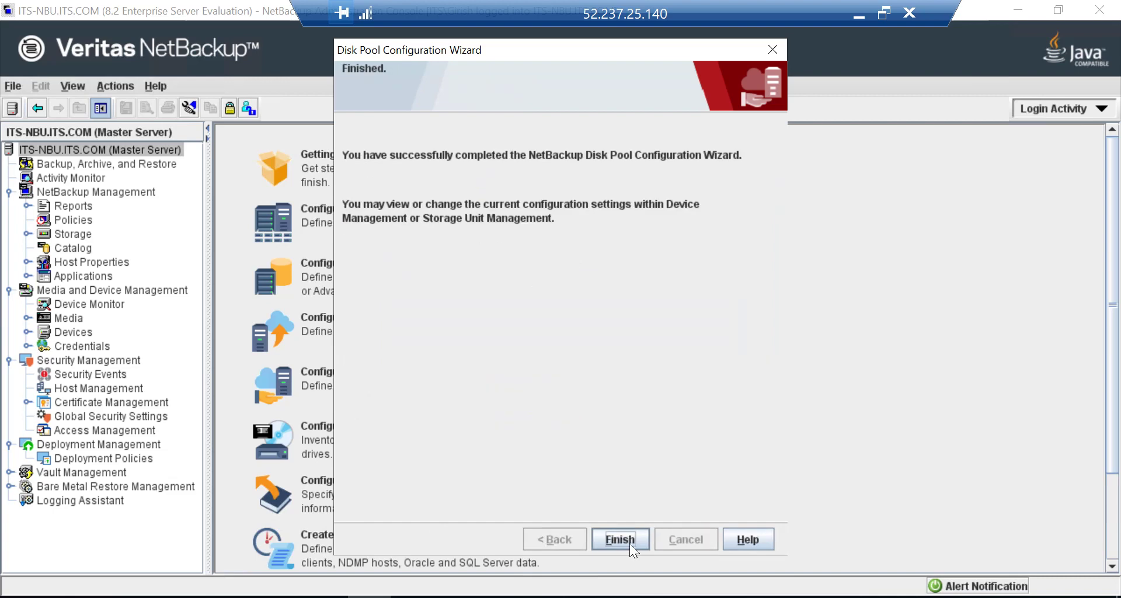
pyautogui.click(630, 542)
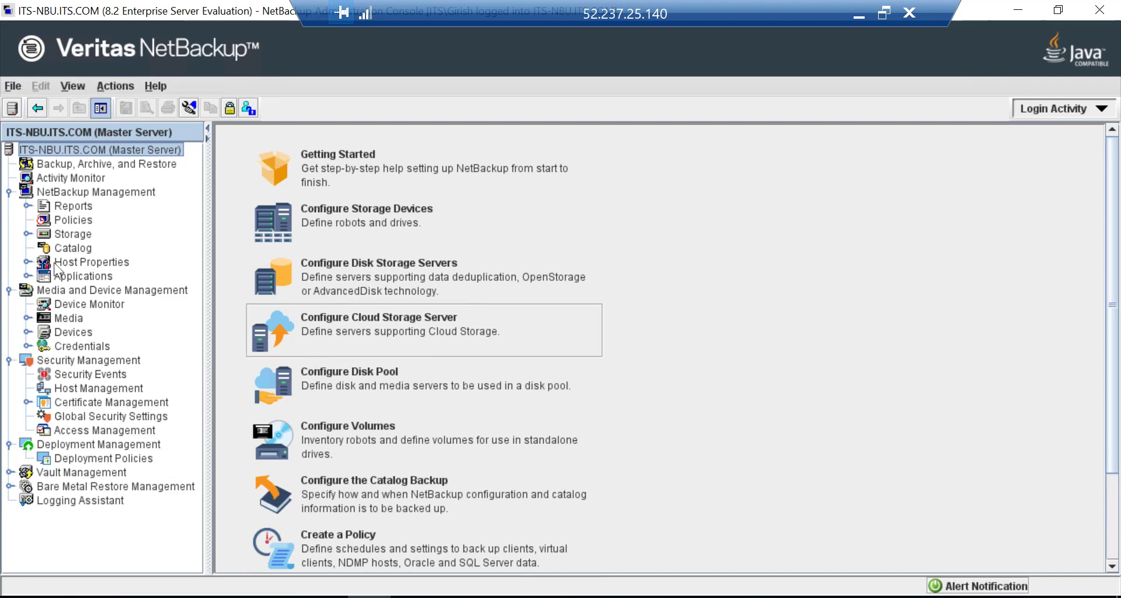
# Show the list of storage units with full names and select CloudOFFLINE-STU to check its entry
pyautogui.click(27, 234)
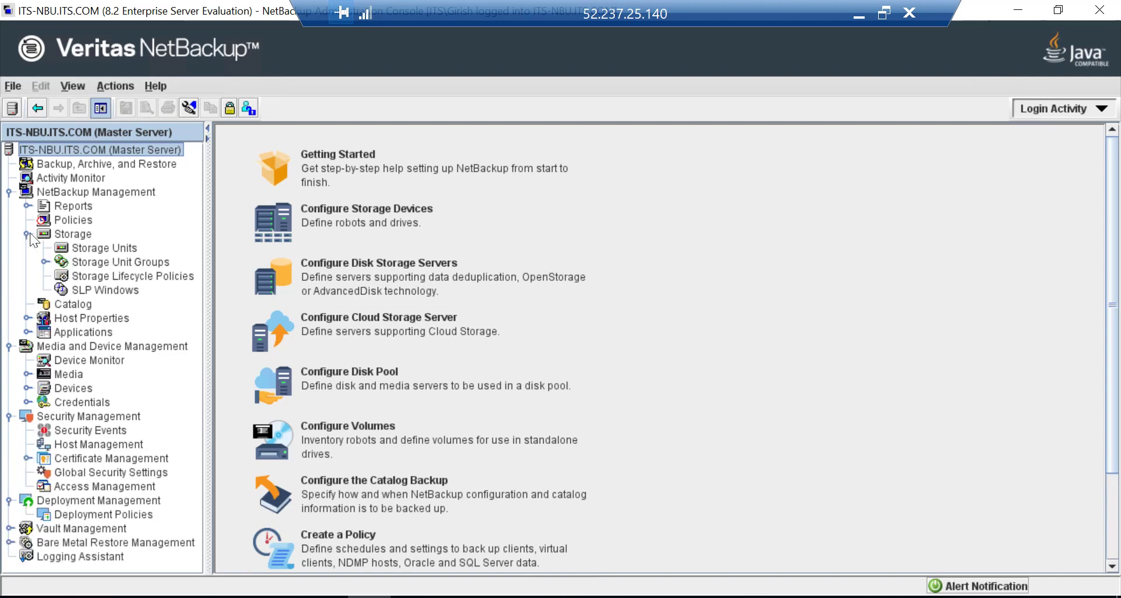
pyautogui.click(116, 248)
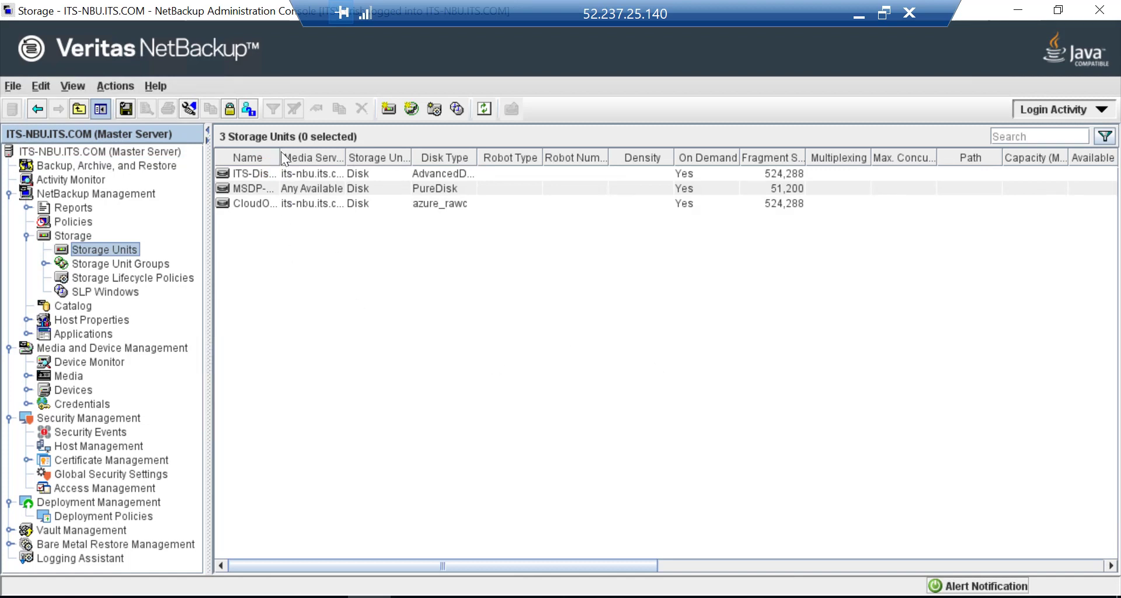
pyautogui.doubleClick(280, 155)
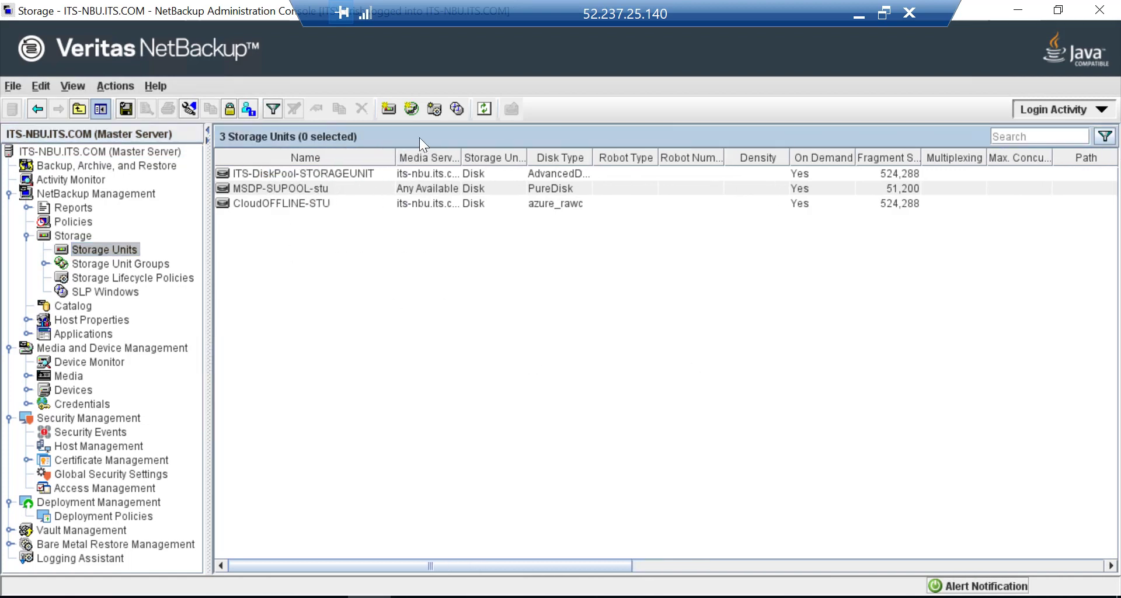
pyautogui.click(277, 201)
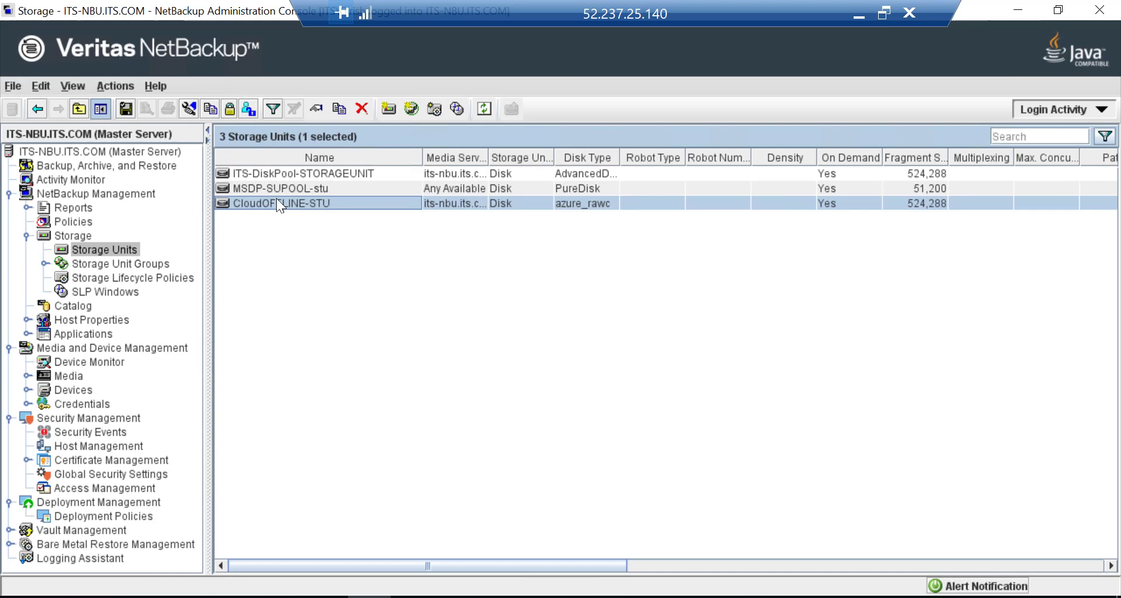